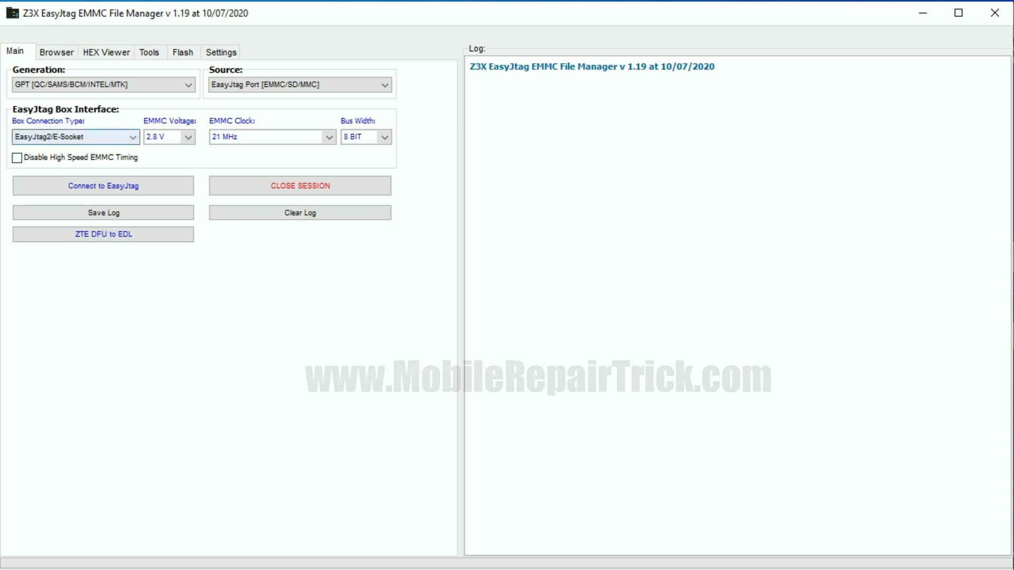
Step: Configure the box for EasyJtag2/ISP at 1.8 V, 1 MHz and 1 BIT, and connect to the phone's eMMC
left_click(53, 138)
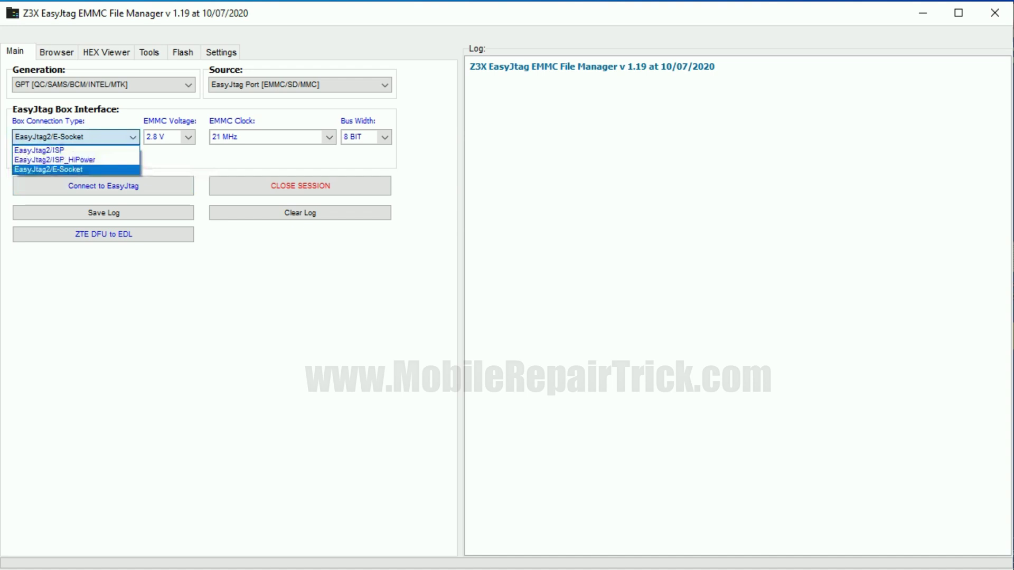
key("Return")
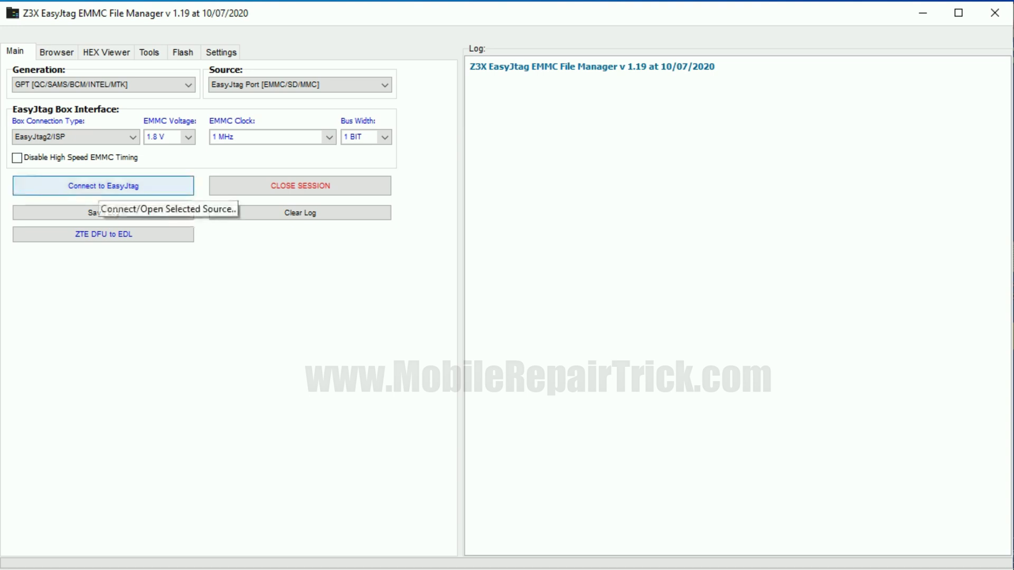
left_click(103, 186)
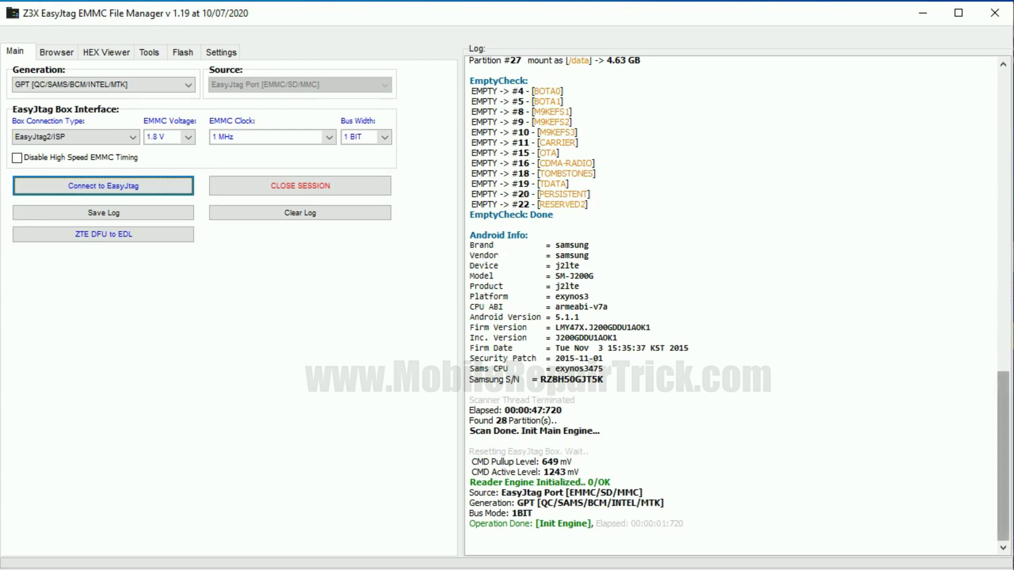
Step: Review the connection log for the eMMC chip details, partition table, empty-partition check and Android information
scroll(734, 307, "up", 20)
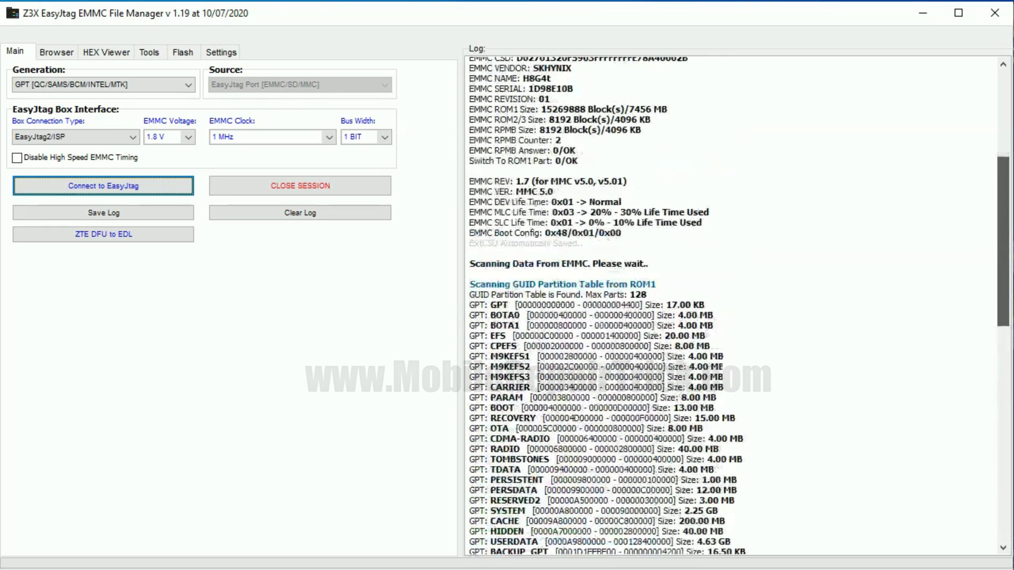
left_click_drag(1003, 192, 1002, 154)
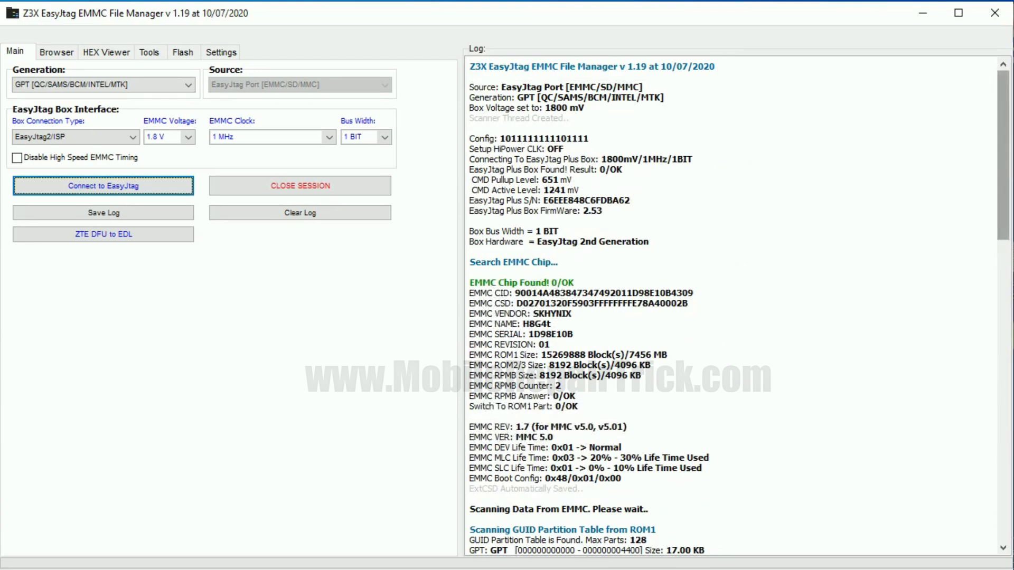
scroll(1003, 158, "down", 6)
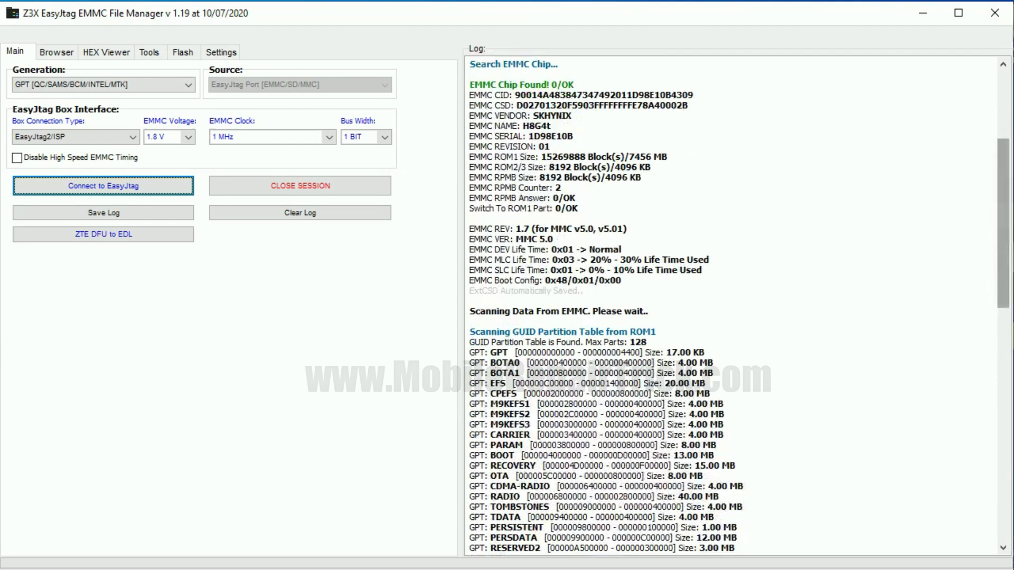
scroll(739, 307, "down", 7)
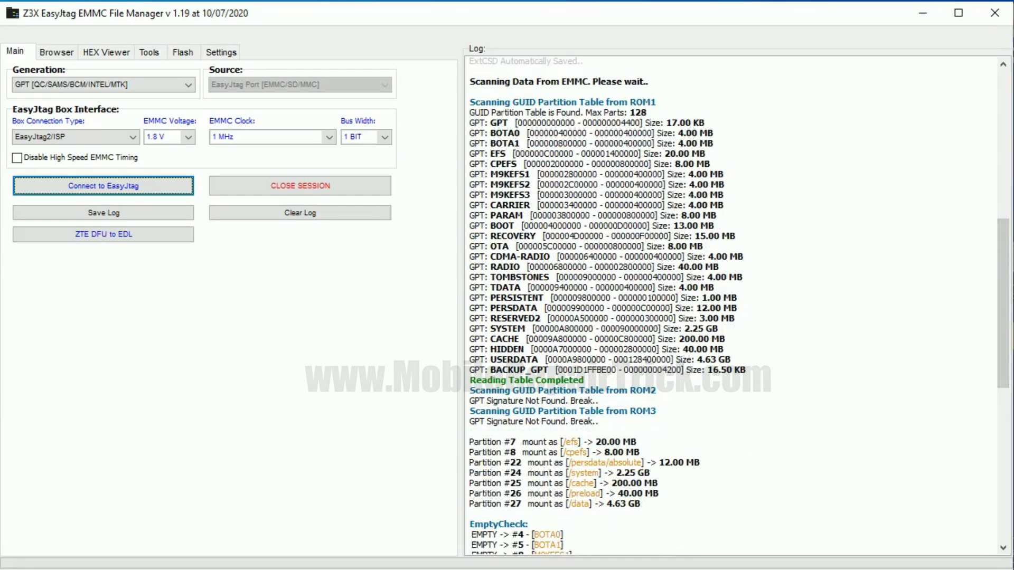
scroll(1003, 304, "down", 6)
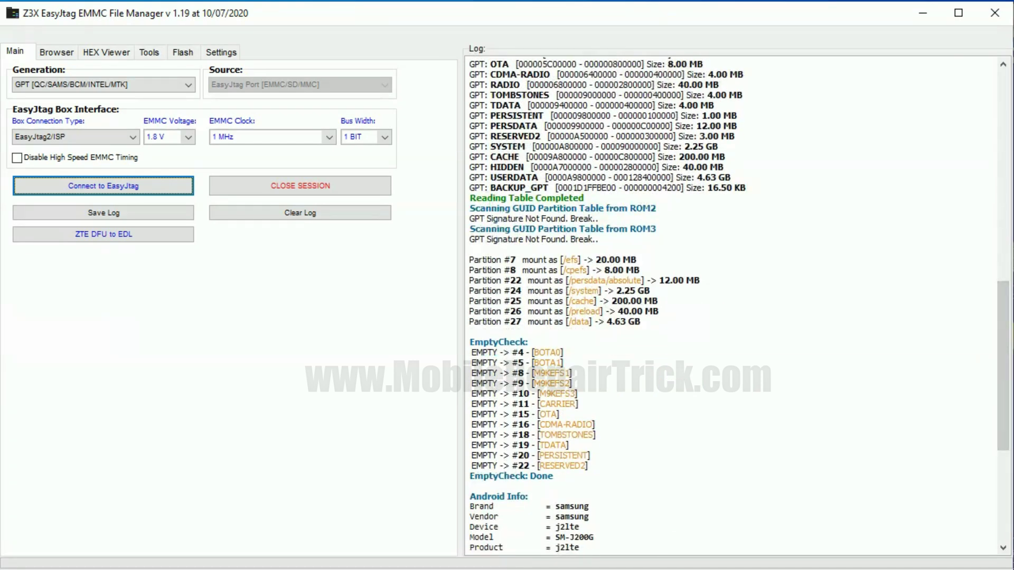
scroll(1003, 364, "down", 7)
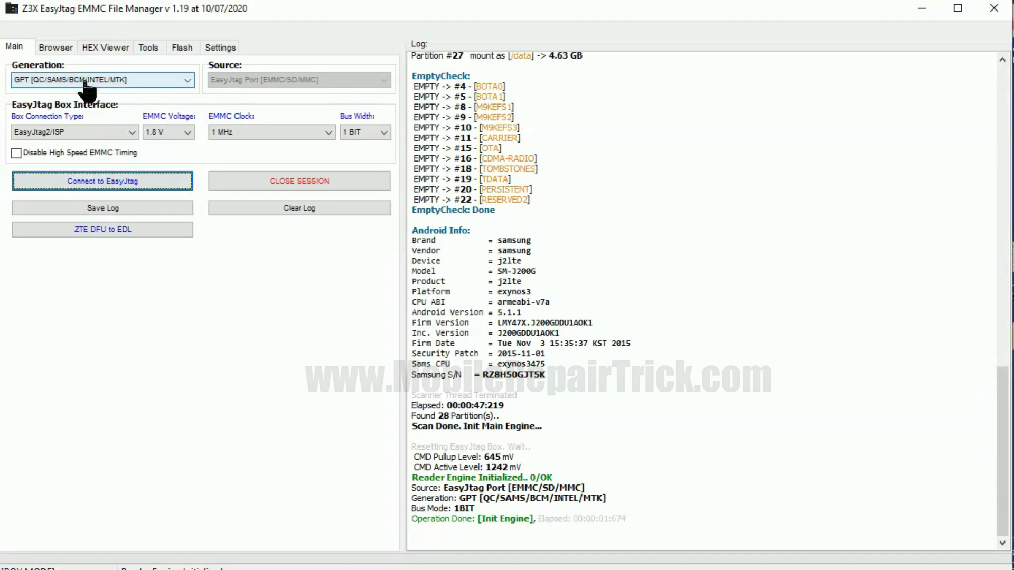
Step: Browse the contents of the USERDATA partition and open its media/0 folder
left_click(57, 49)
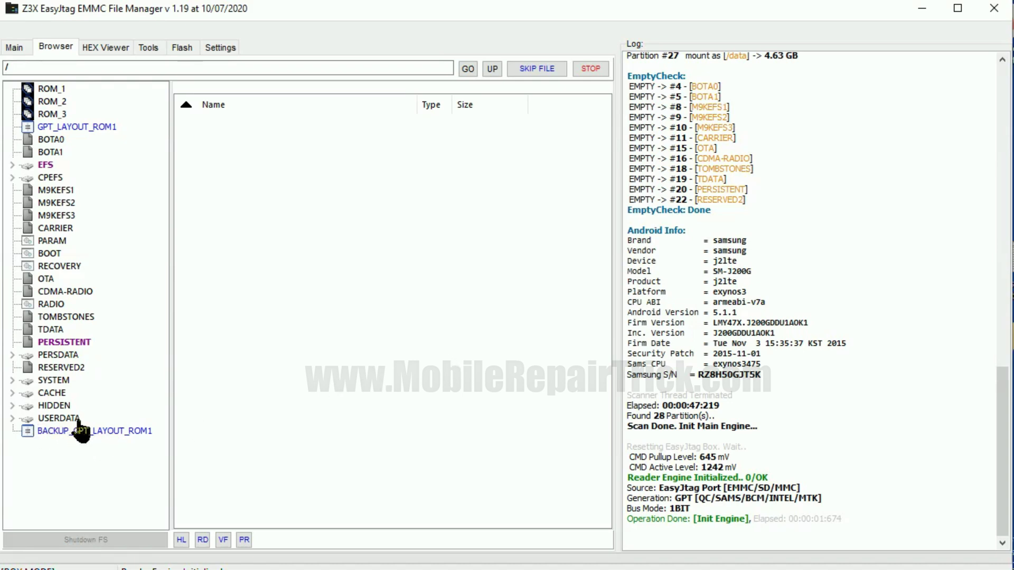
left_click(58, 419)
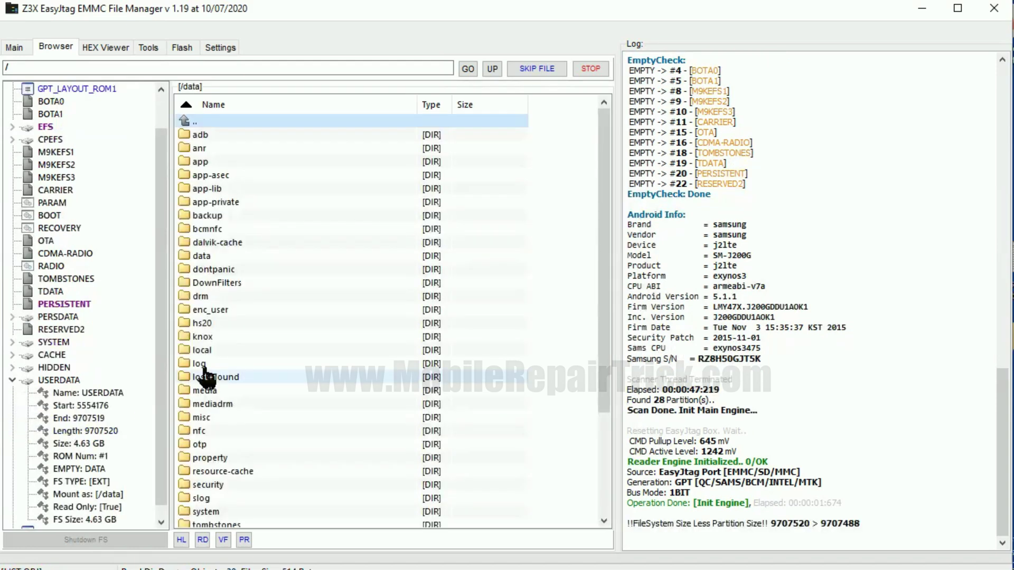
left_click_drag(604, 140, 604, 381)
mouse_move(594, 248)
left_mouse_down()
mouse_move(595, 131)
mouse_move(585, 234)
left_mouse_up()
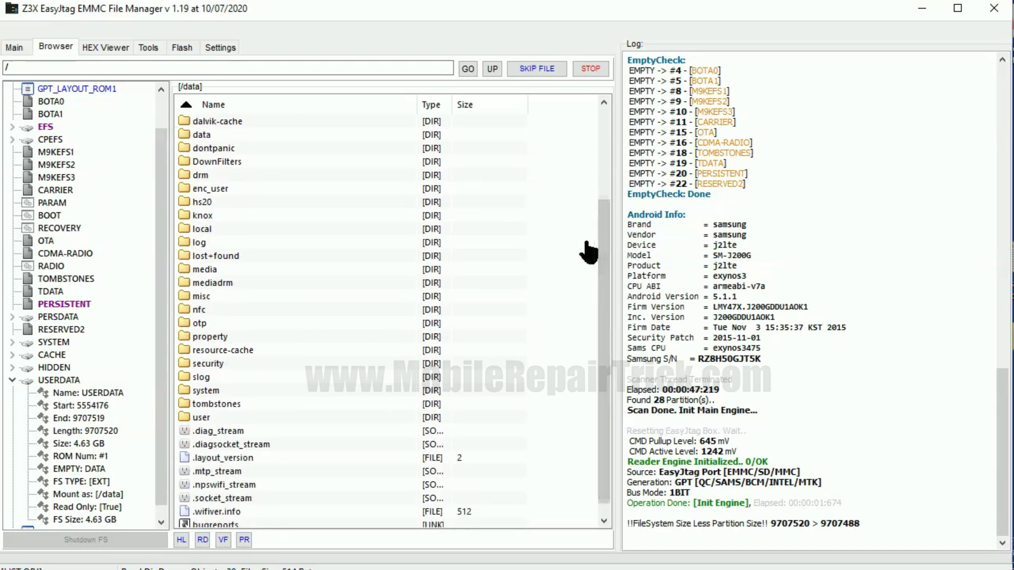
double_click(208, 269)
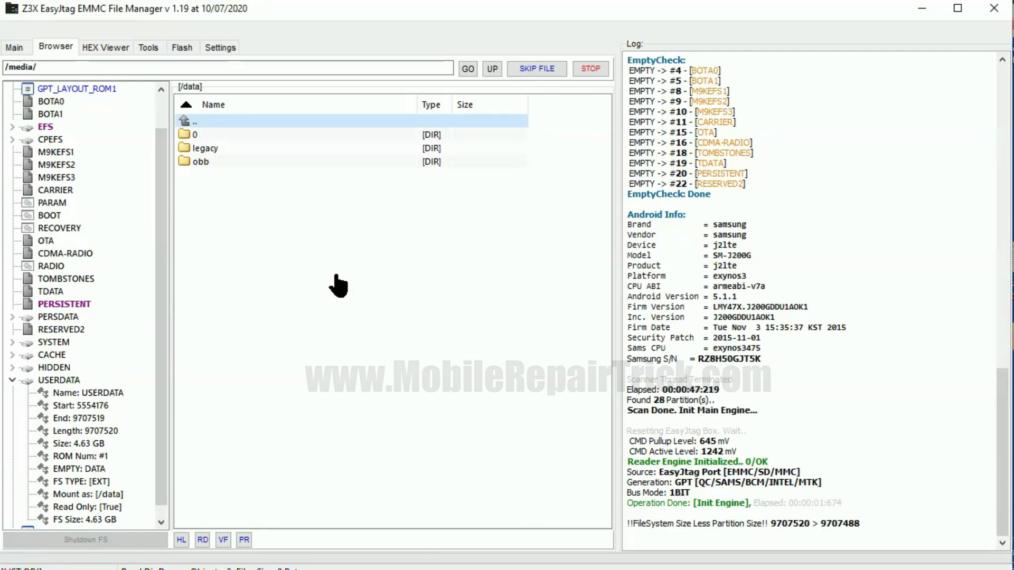
double_click(194, 136)
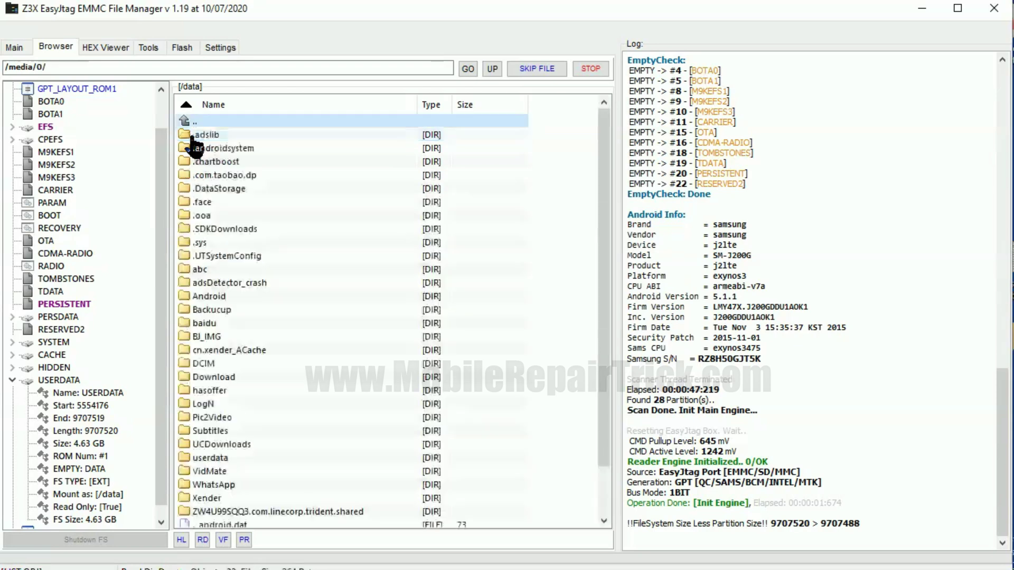
Step: Find the DCIM folder in media/0 and open its Camera subfolder to list the photos
left_click_drag(605, 132, 549, 369)
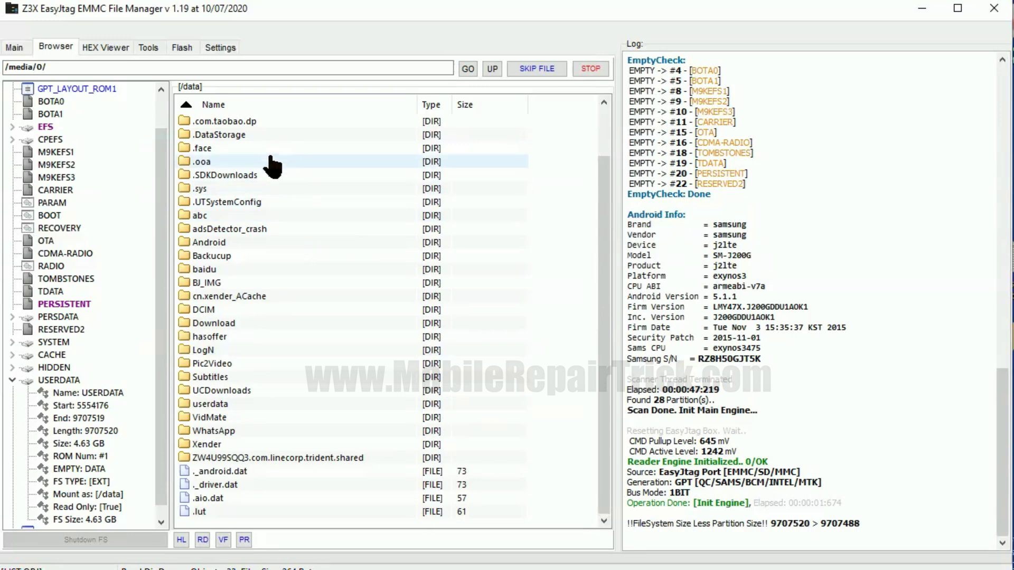
left_click(211, 431)
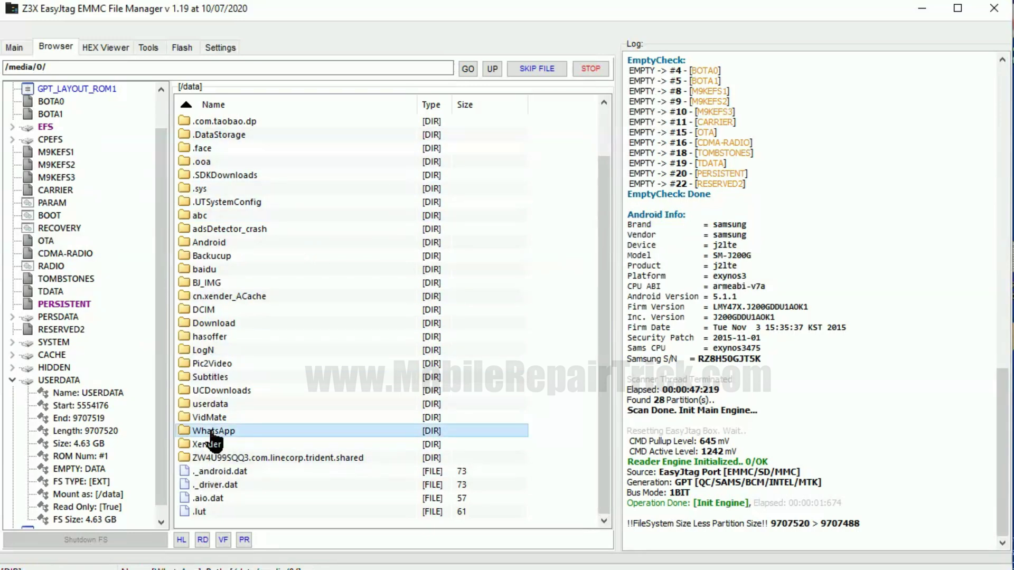
left_click(212, 445)
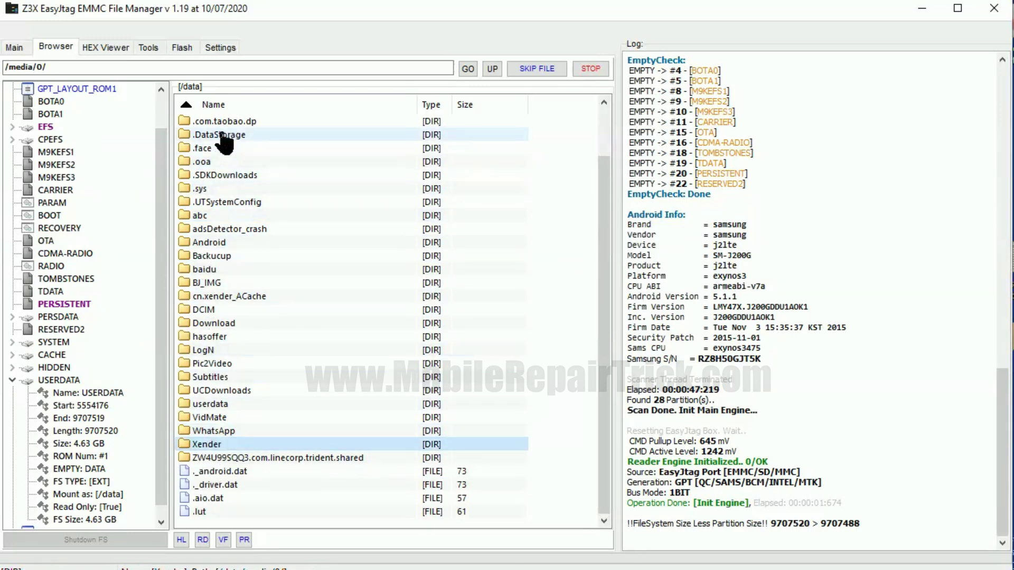
left_click(204, 312)
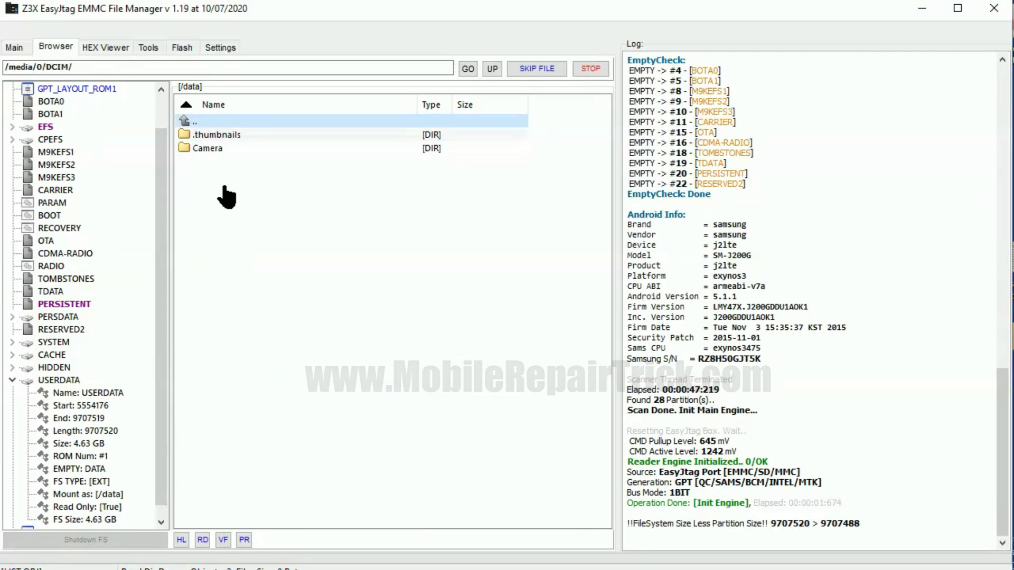
left_click(207, 149)
double_click(207, 149)
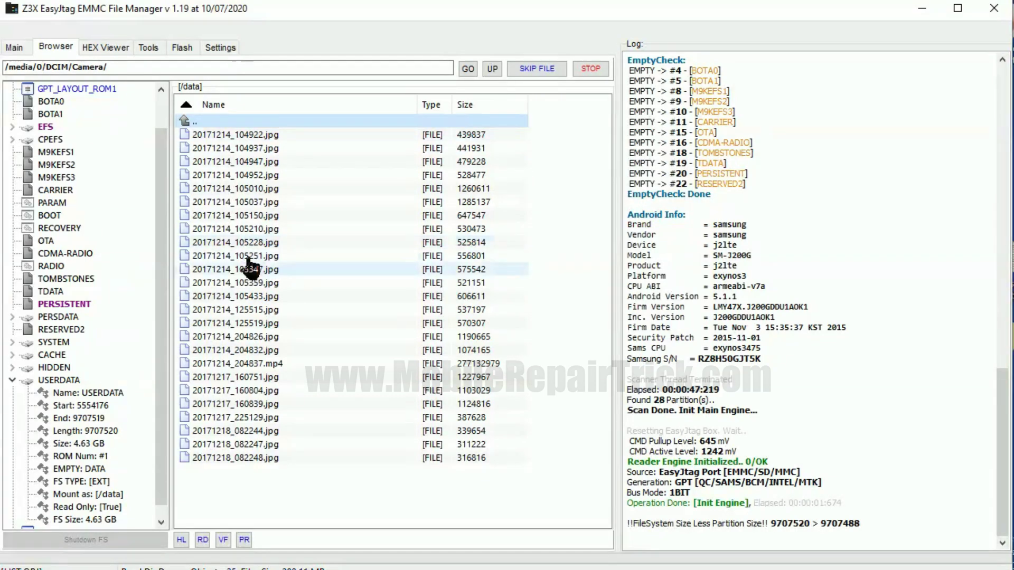
Step: Read the photo 20171214_105150.jpg out to a new "camera imges" folder inside a new "Samsung J2" folder on the desktop
right_click(238, 216)
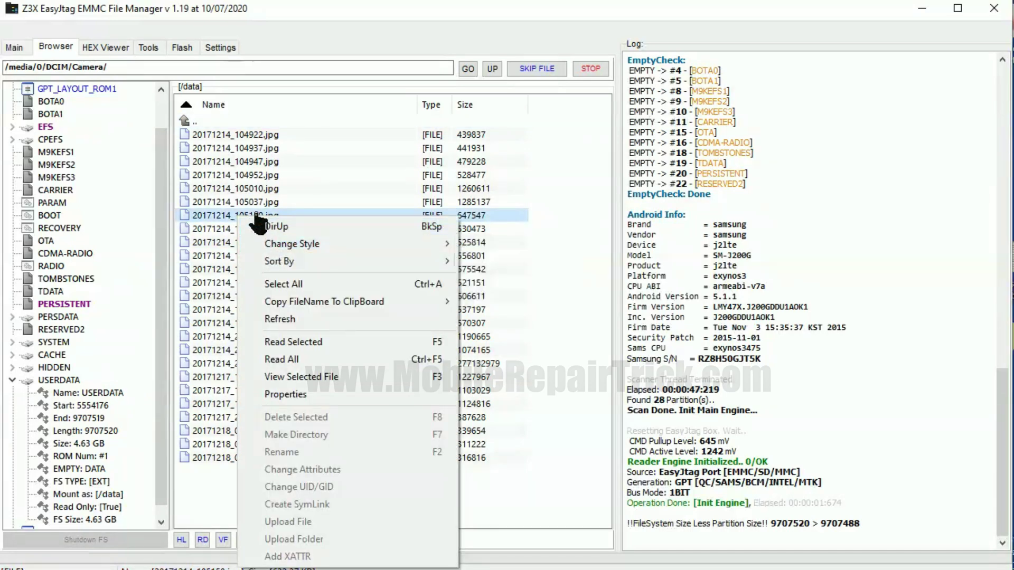
left_click(273, 343)
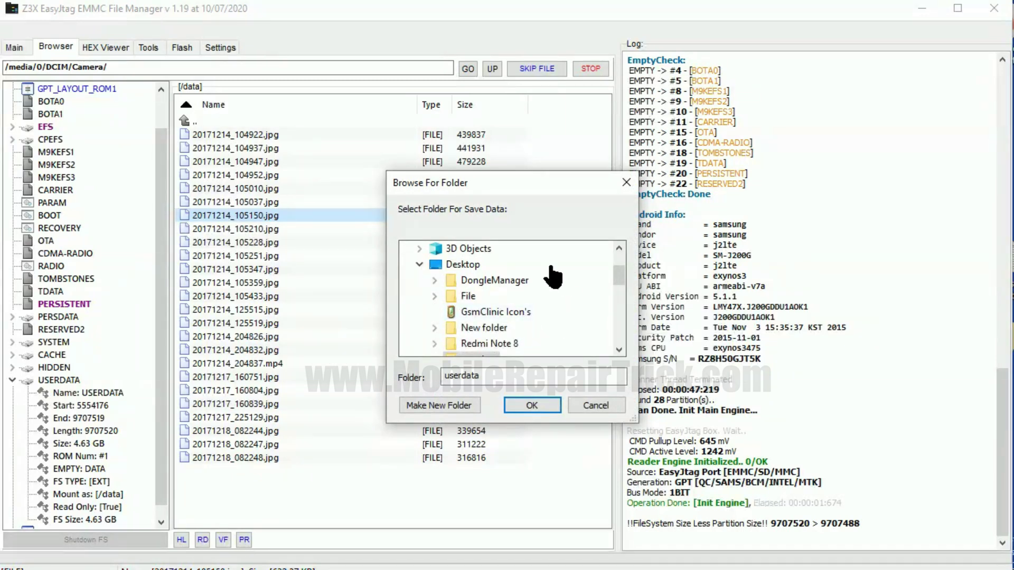
left_click(453, 407)
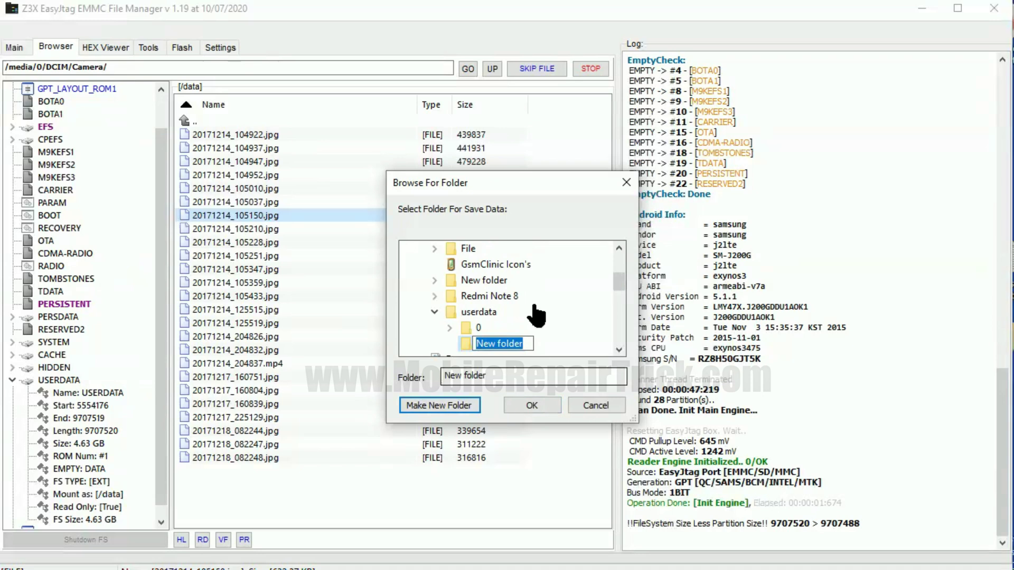
left_click(505, 264)
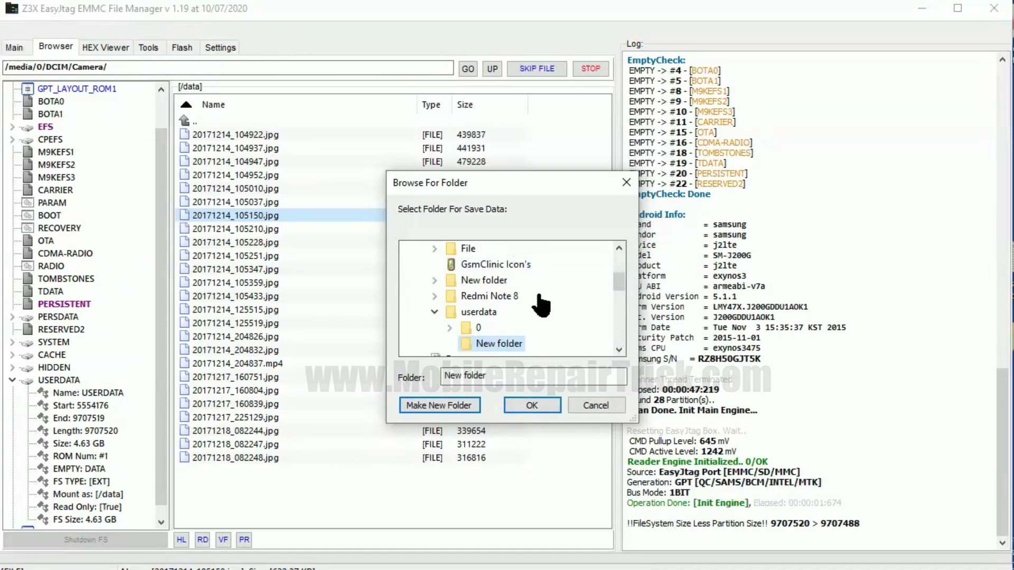
scroll(482, 249, "up", 5)
scroll(507, 253, "down", 5)
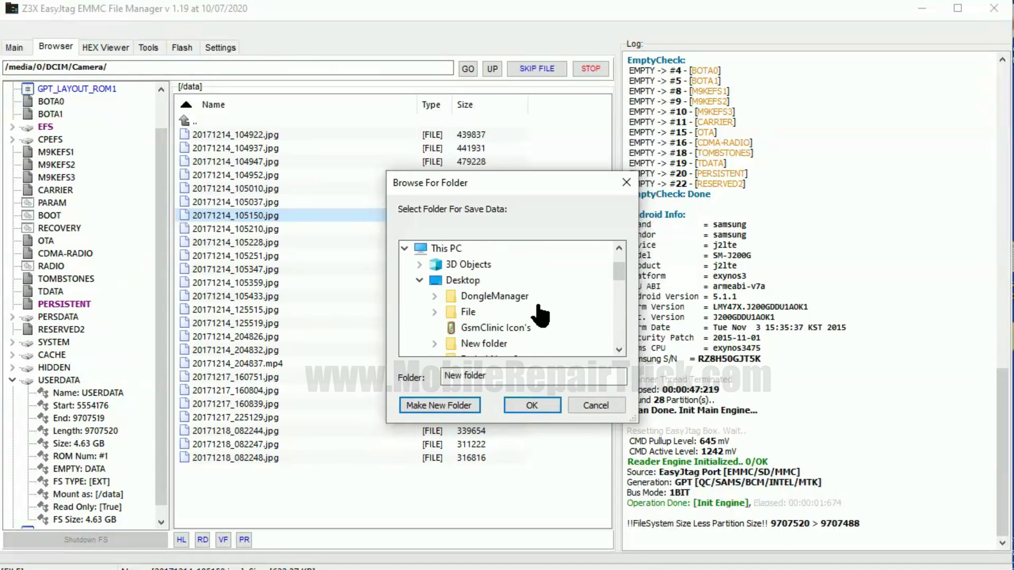
left_click(452, 408)
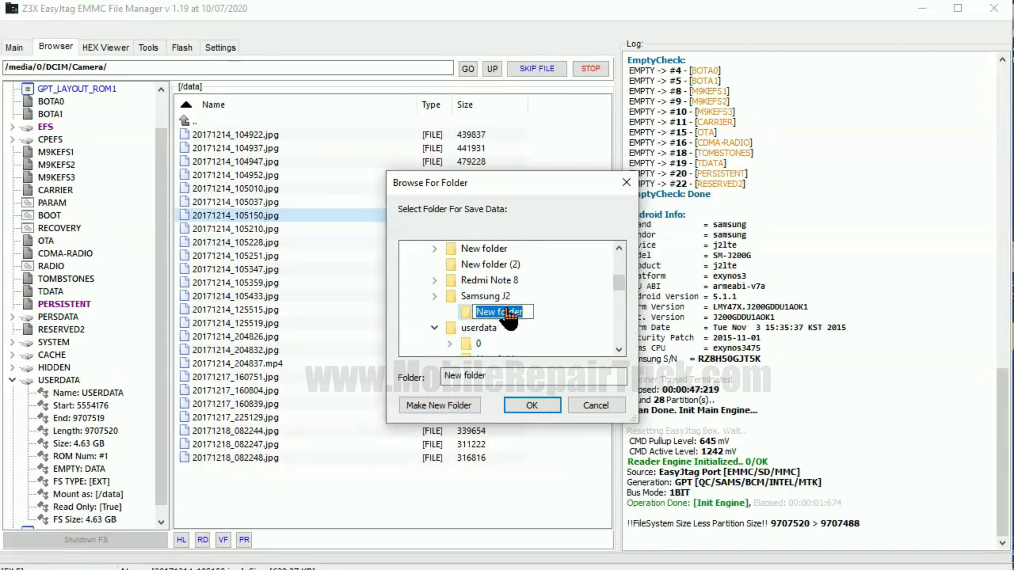
type("camera")
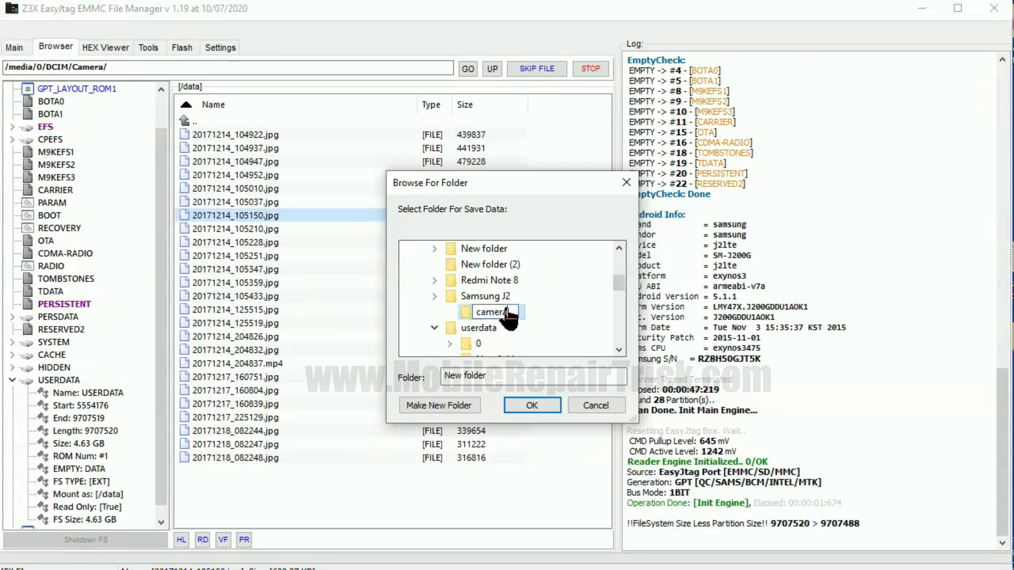
type("_images")
key("Escape")
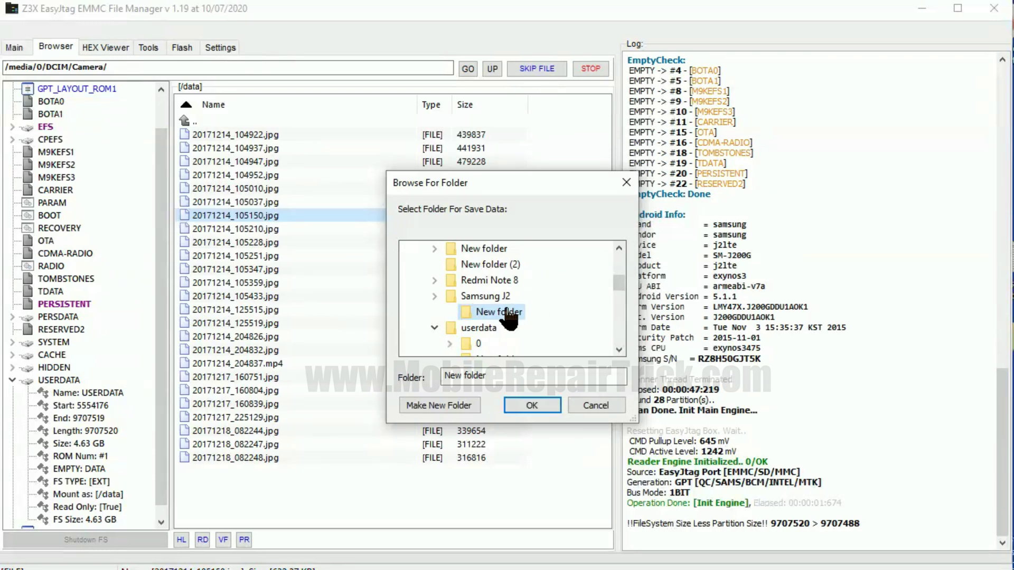
left_click(530, 406)
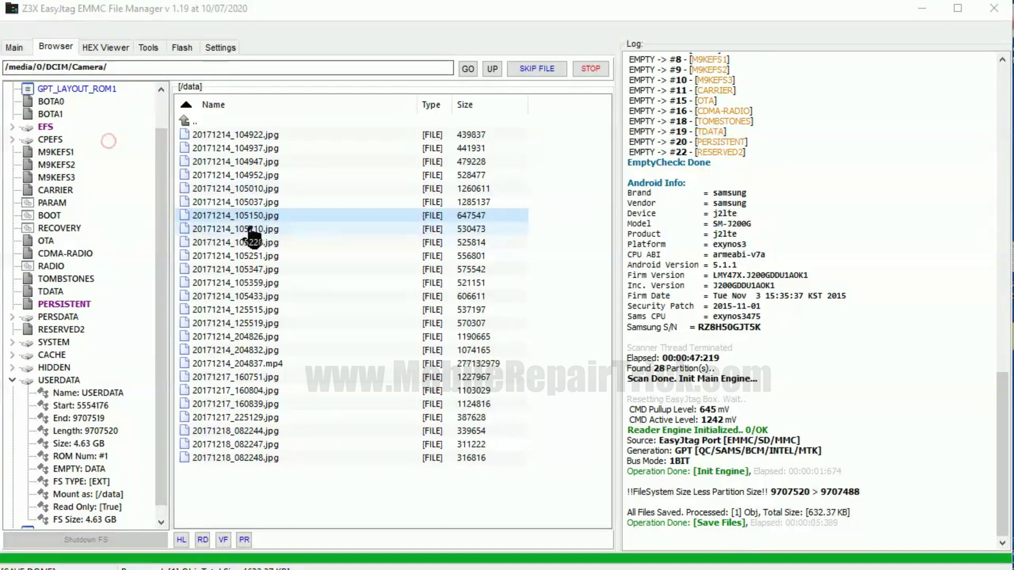
Step: Switch to File Explorer and check the saved photo in the desktop's Samsung J2 > camera imges folder, viewing it as medium icons
key("super+e")
left_click(145, 207)
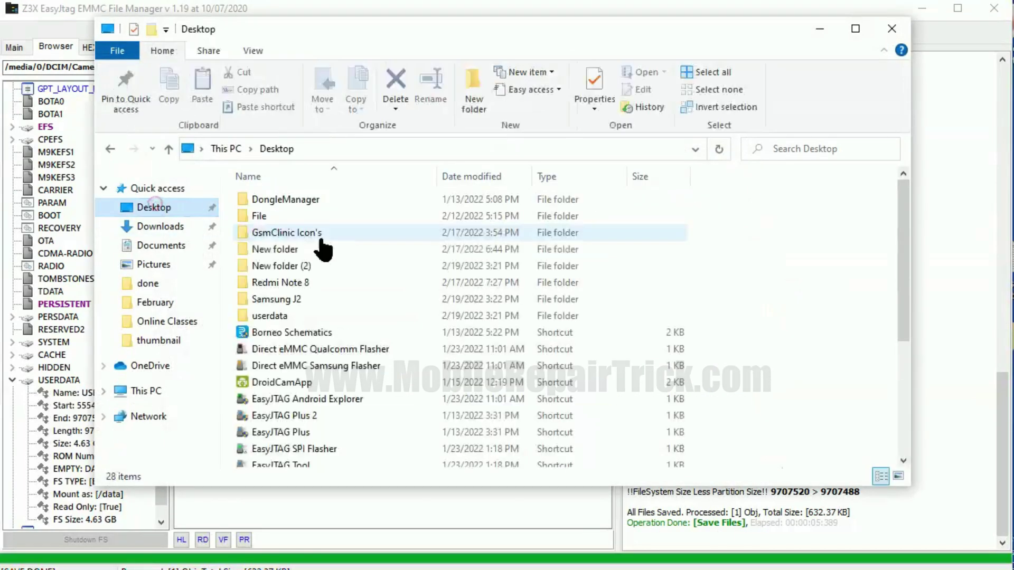
double_click(297, 299)
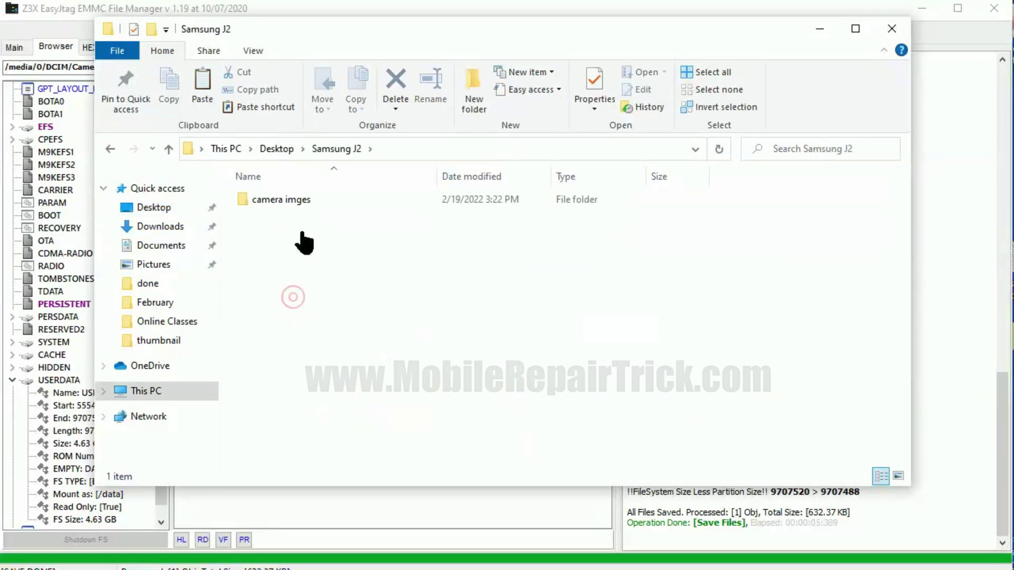
double_click(290, 202)
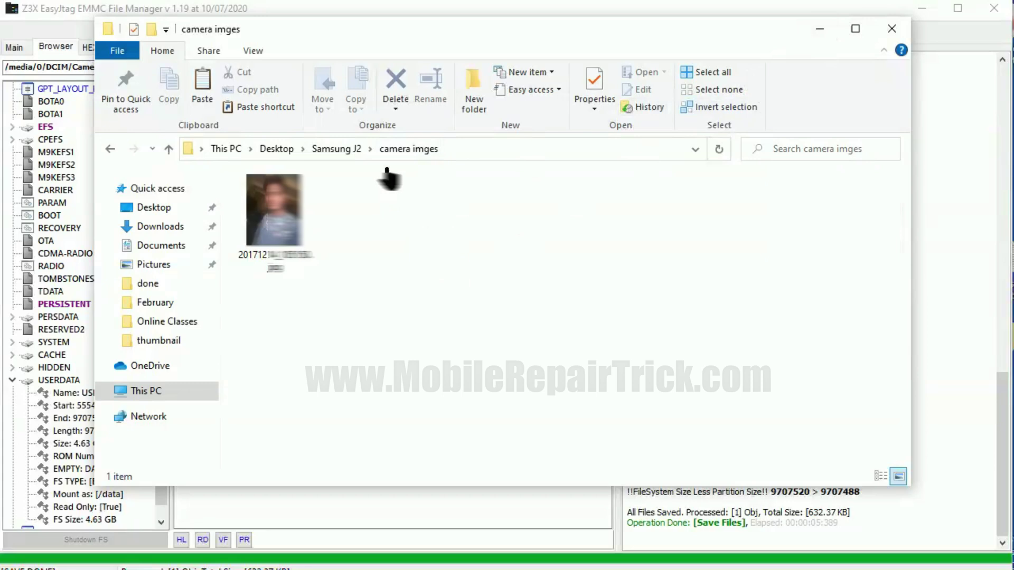
left_click(252, 51)
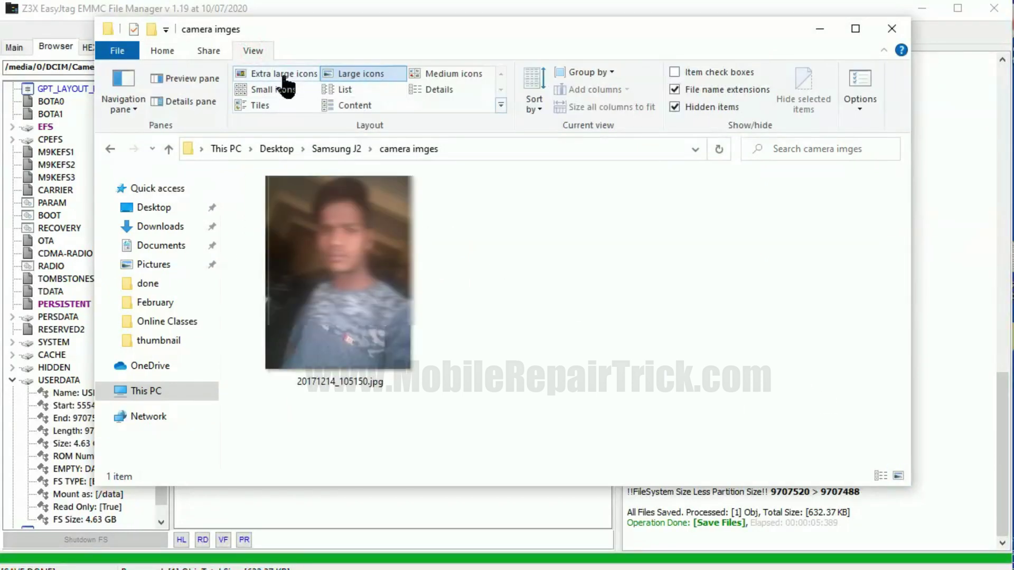
left_click(430, 76)
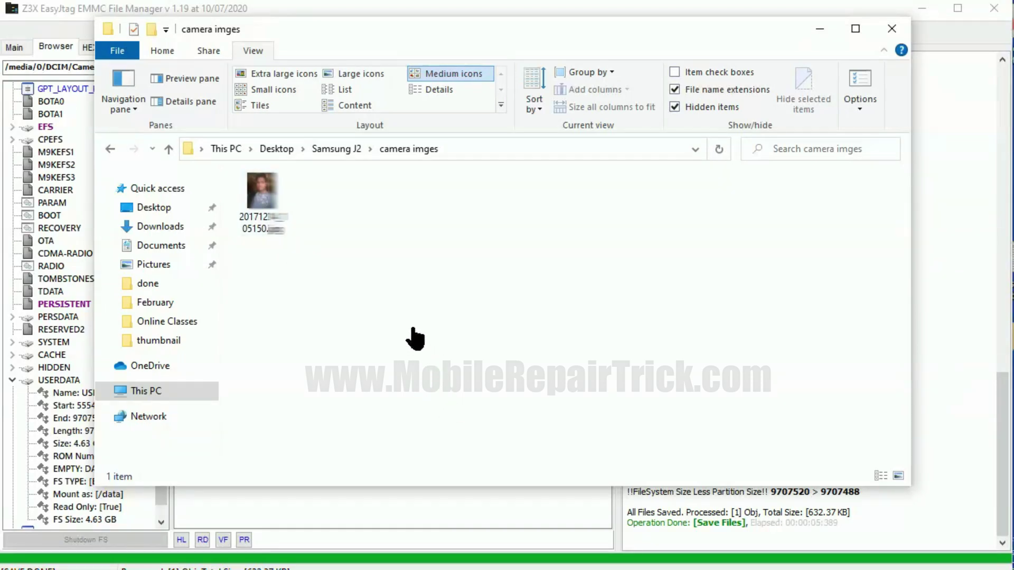
left_click(820, 29)
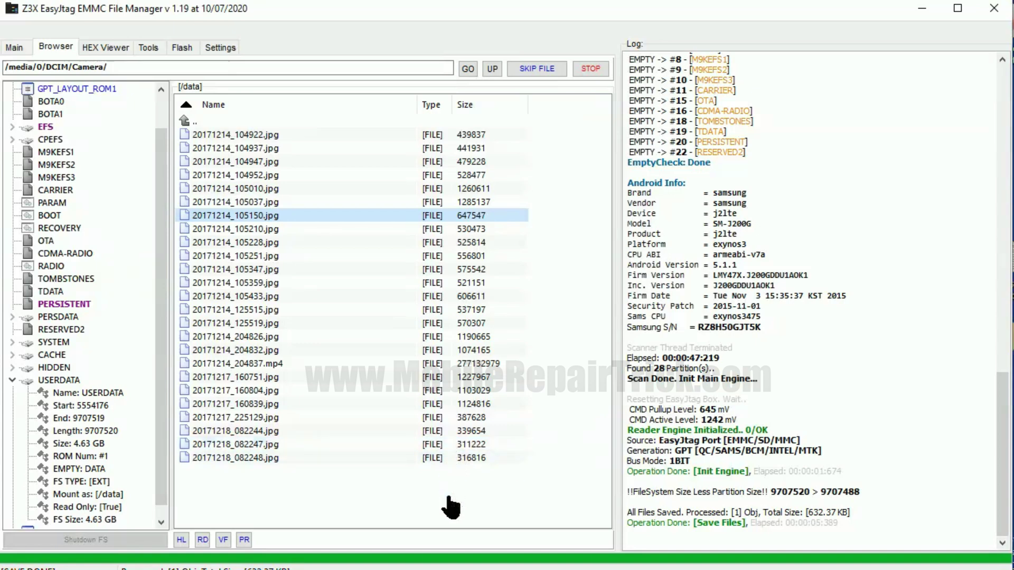
Step: Return to the root of the USERDATA partition and look through its media/0 folder's contents
left_click(191, 122)
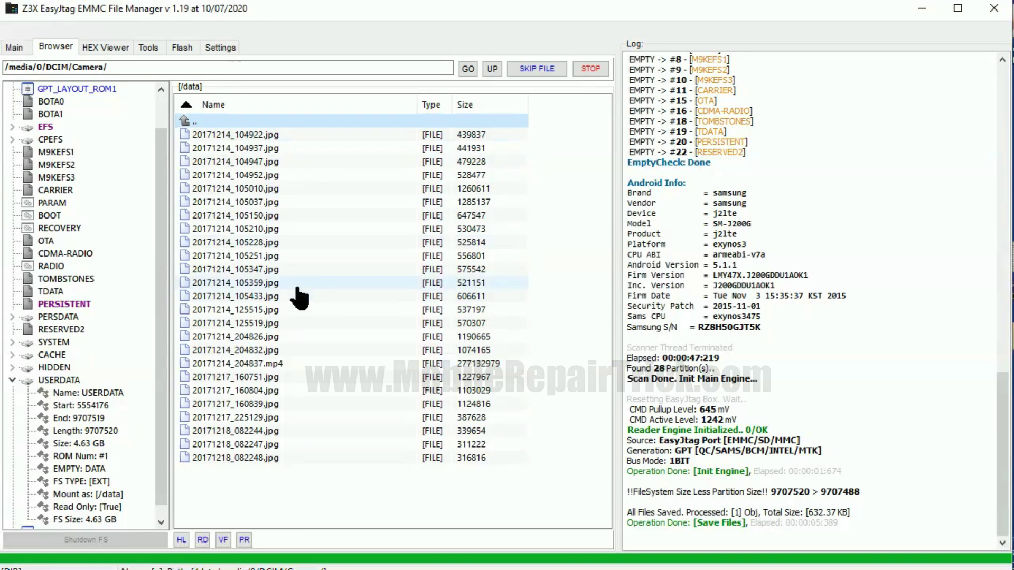
scroll(124, 341, "down", 1)
double_click(109, 364)
scroll(212, 306, "down", 2)
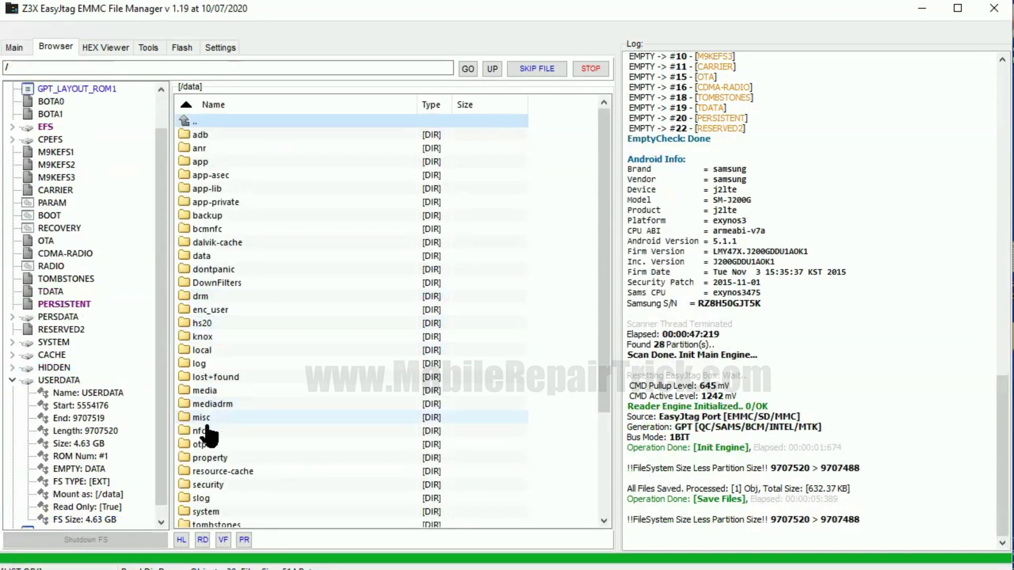
double_click(234, 309)
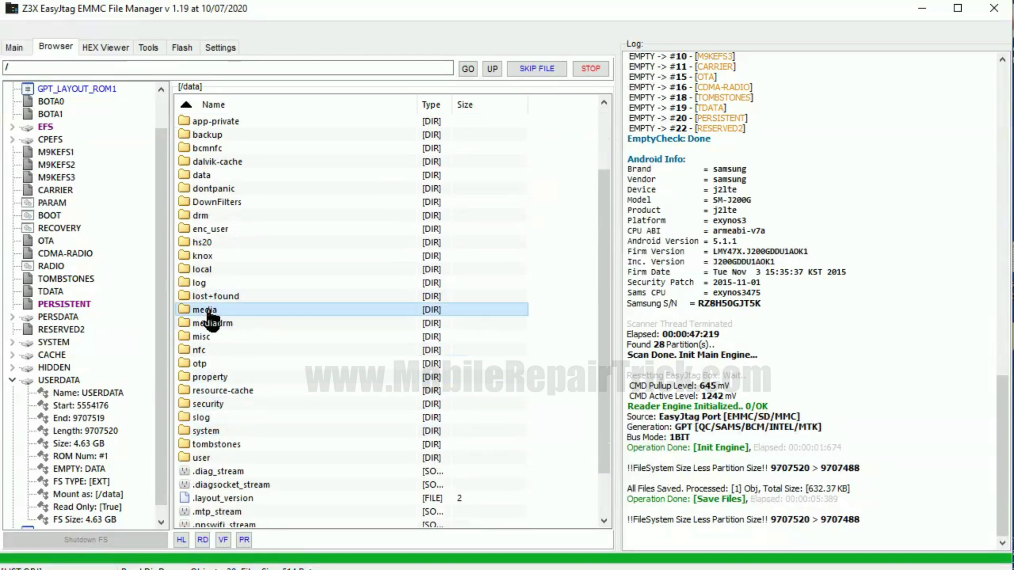
double_click(188, 138)
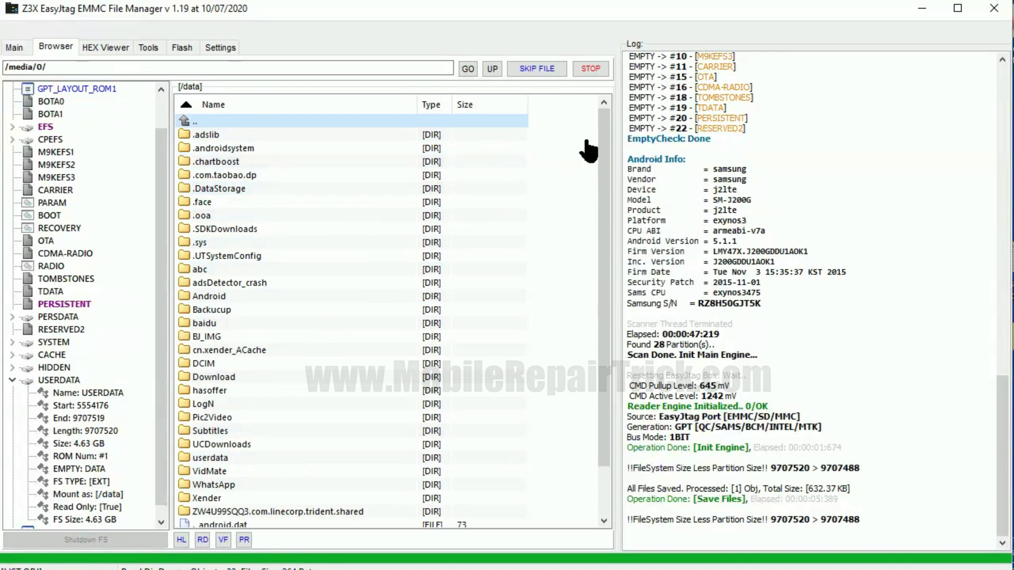
left_click_drag(607, 215, 593, 154)
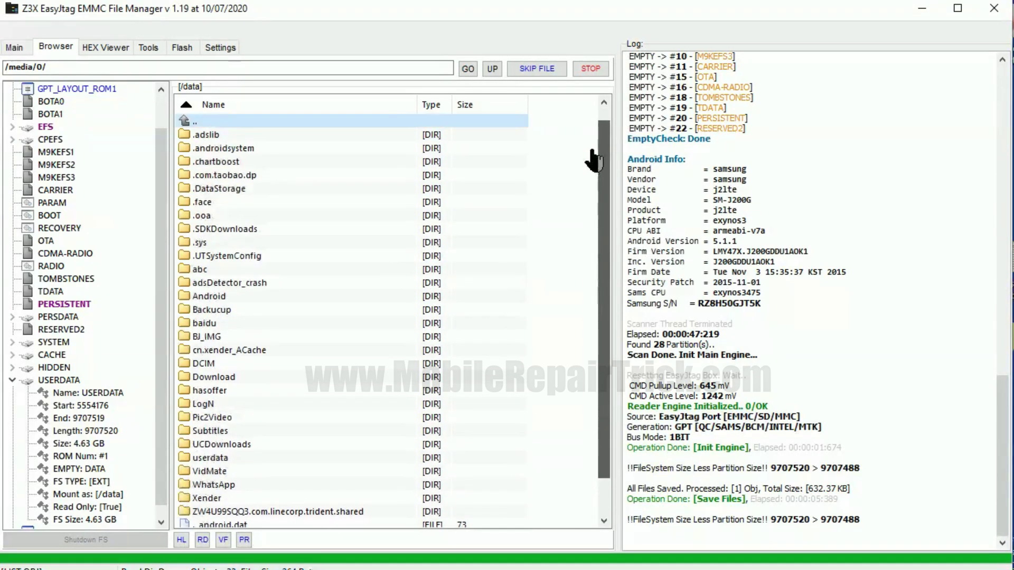
scroll(326, 296, "down", 1)
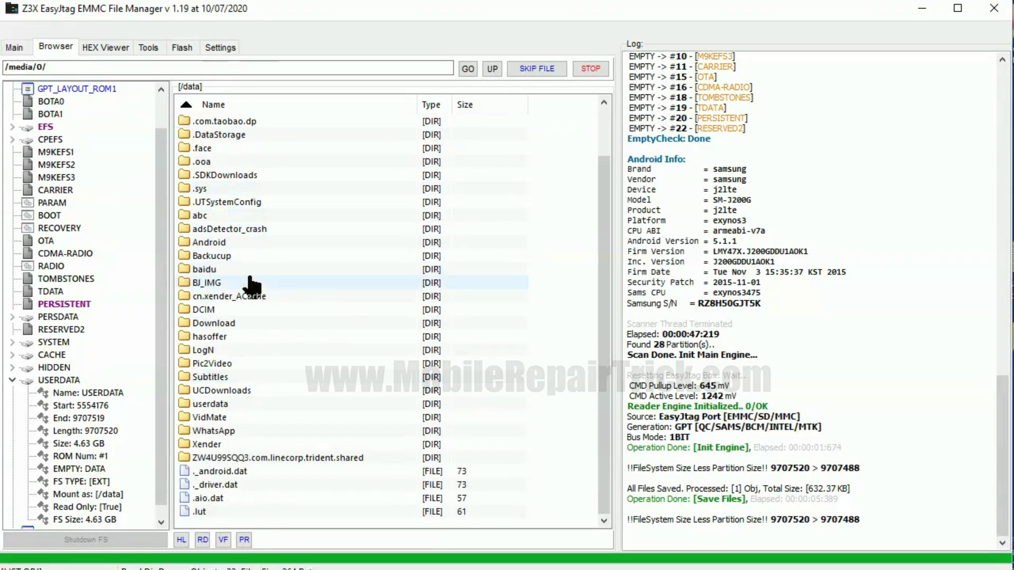
scroll(269, 293, "up", 2)
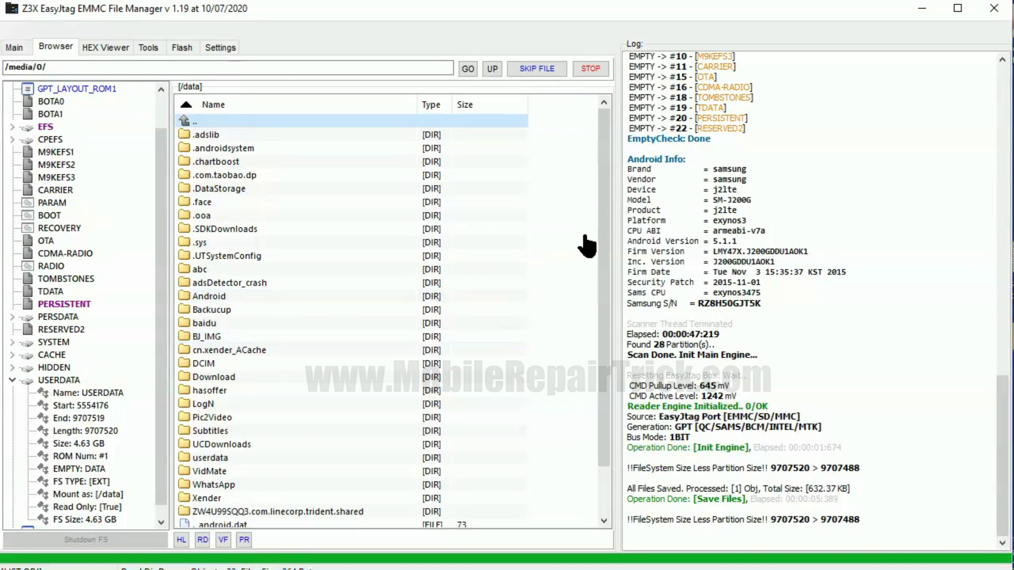
left_click_drag(608, 244, 622, 180)
Step: Run Extract User Files with Save All Files enabled, saving to the Samsung J2 folder on the desktop
left_click(155, 55)
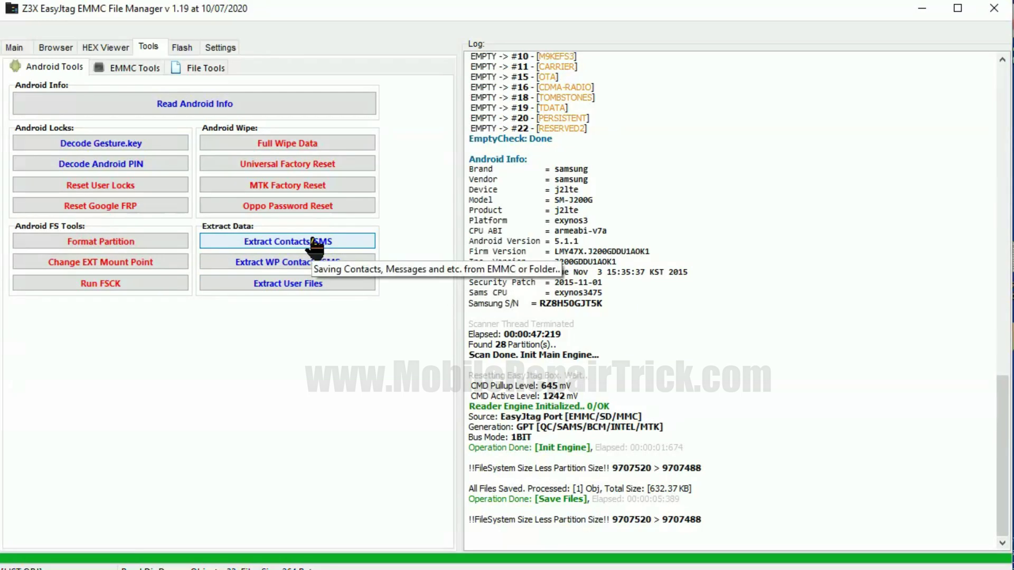
left_click(272, 287)
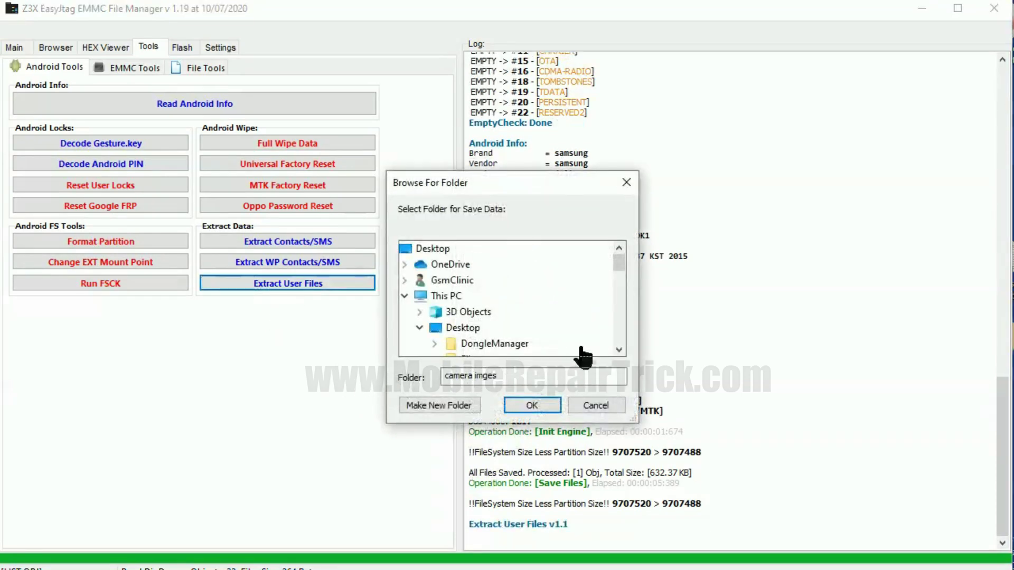
left_click(619, 351)
left_click(619, 350)
left_click(618, 350)
left_click(619, 350)
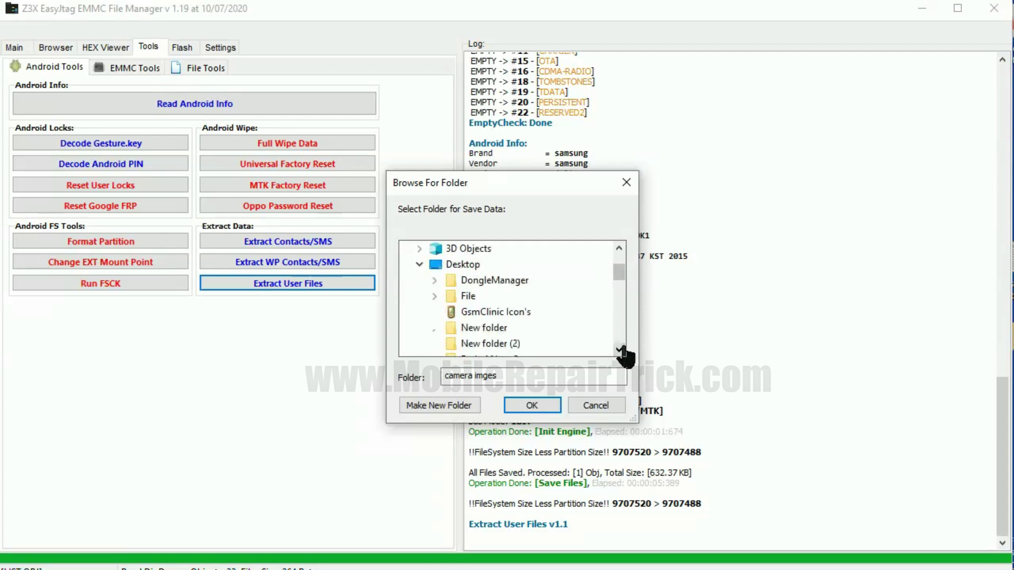
scroll(546, 310, "down", 2)
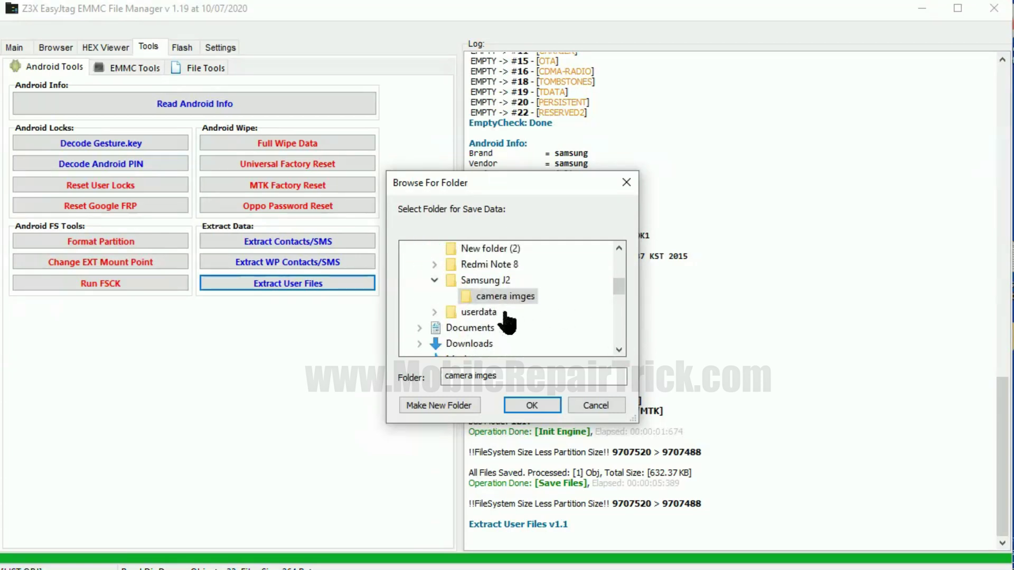
left_click(494, 282)
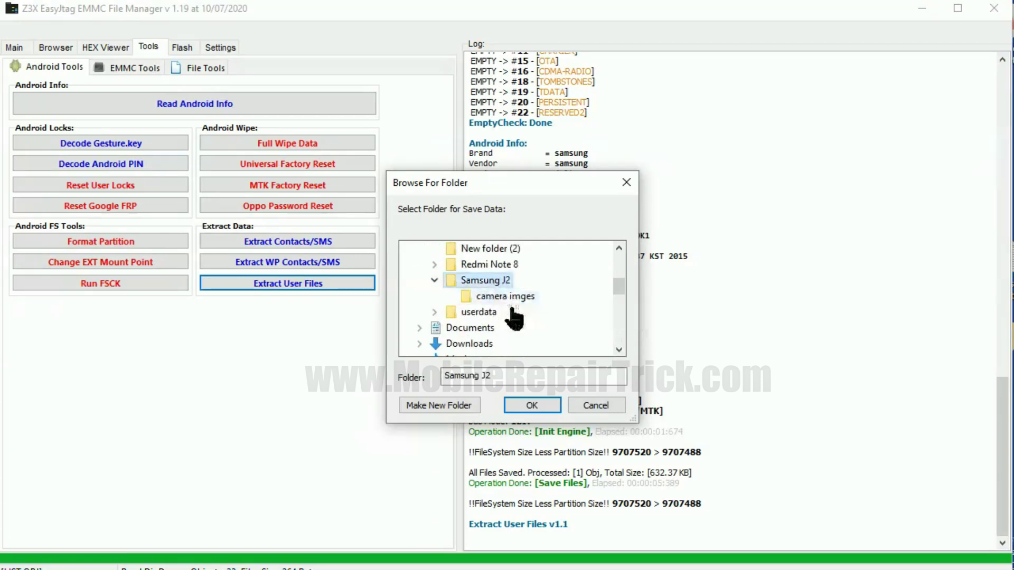
left_click(530, 406)
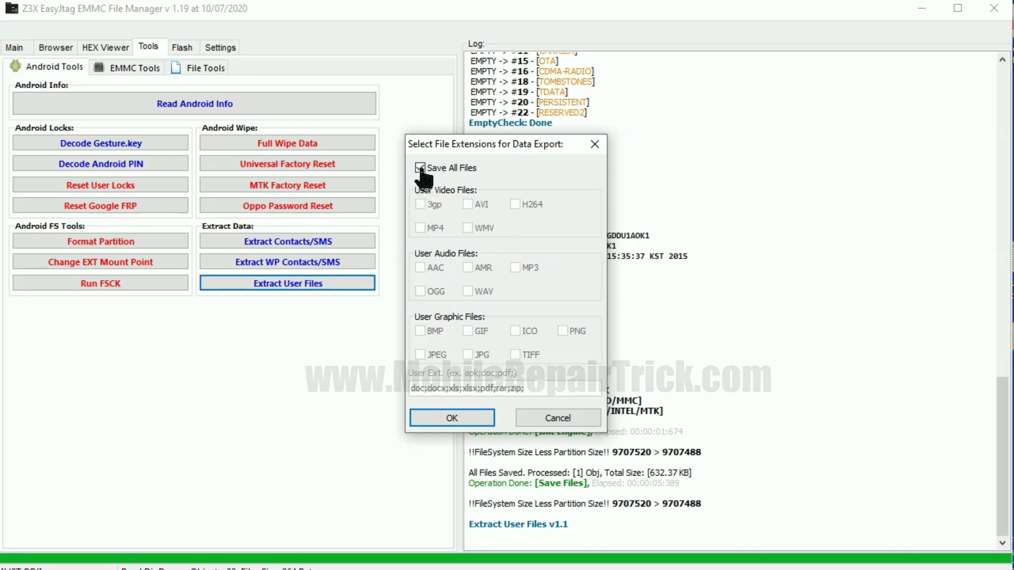
left_click(456, 421)
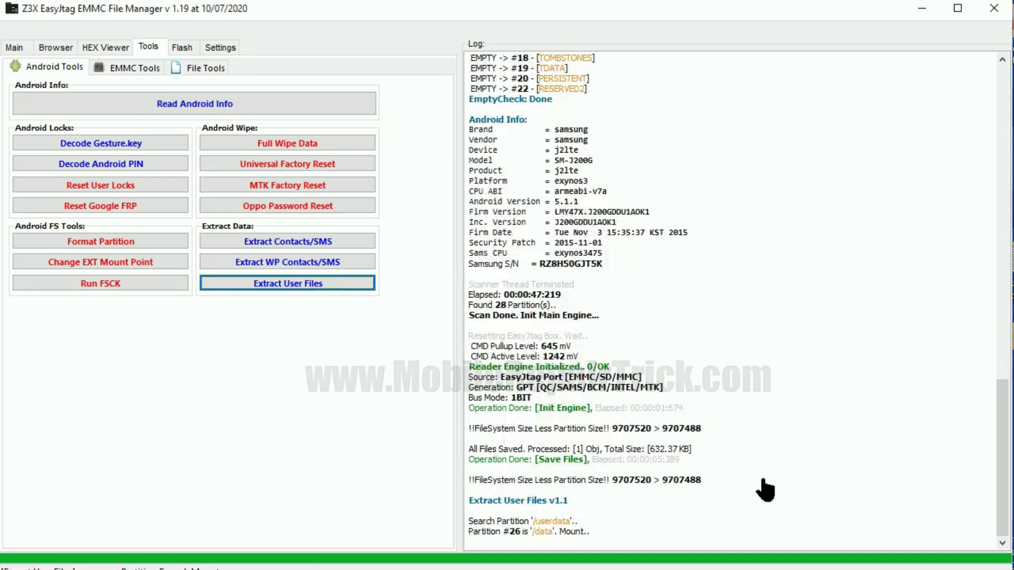
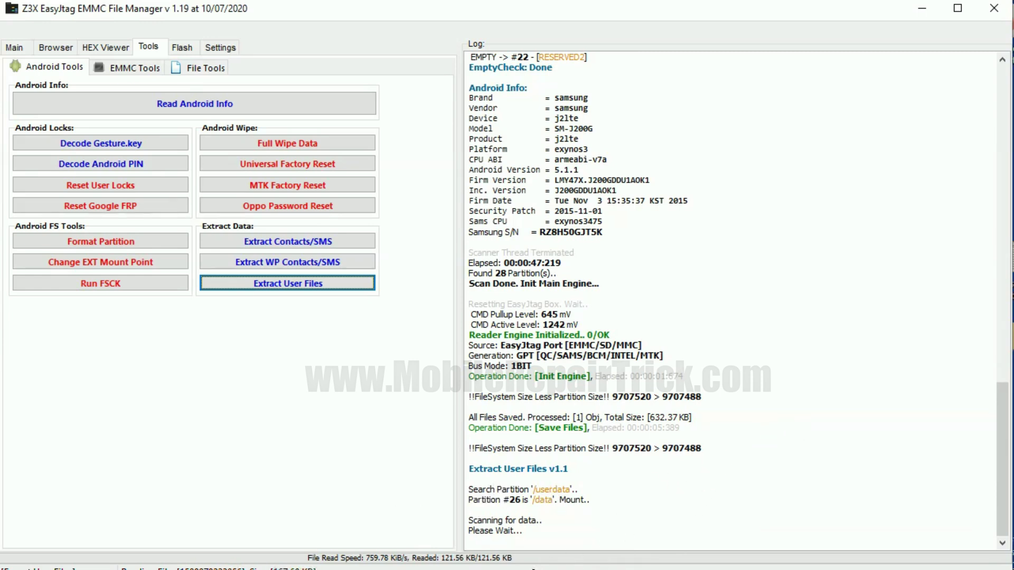
Step: Switch to File Explorer and open the extracted 0 folder inside the desktop's Samsung J2 folder
left_click(529, 569)
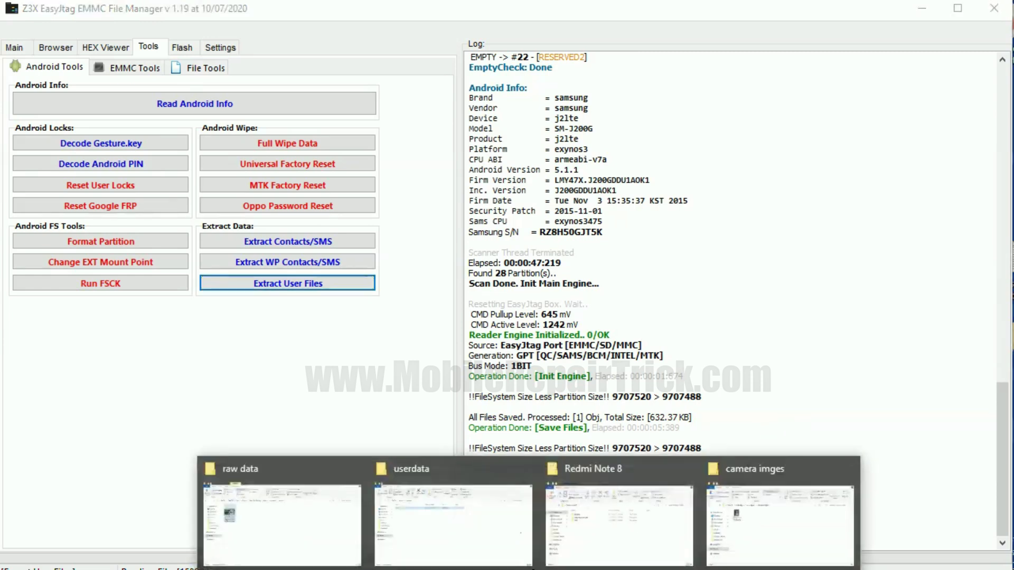
left_click(785, 529)
left_click(336, 149)
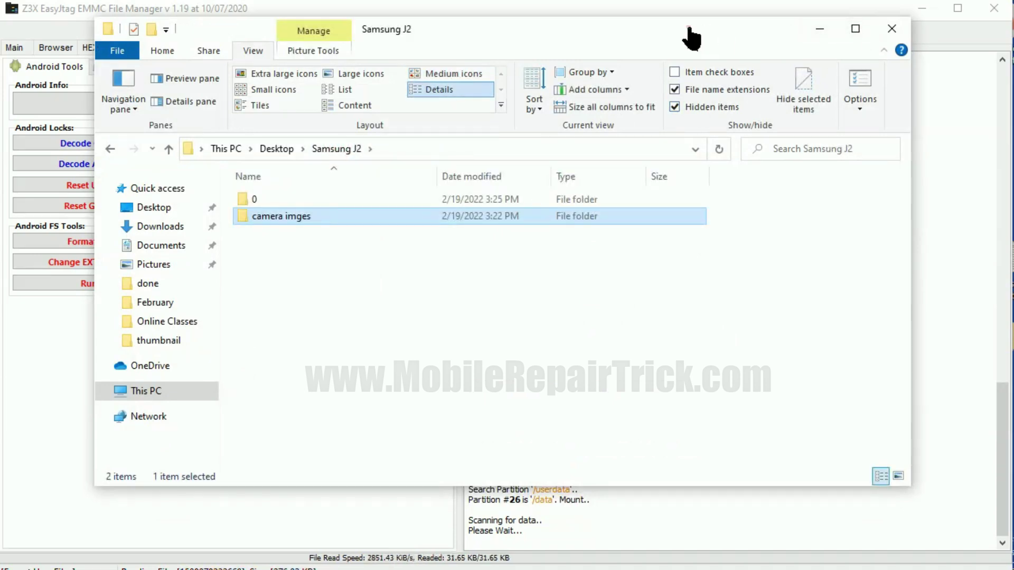
double_click(248, 204)
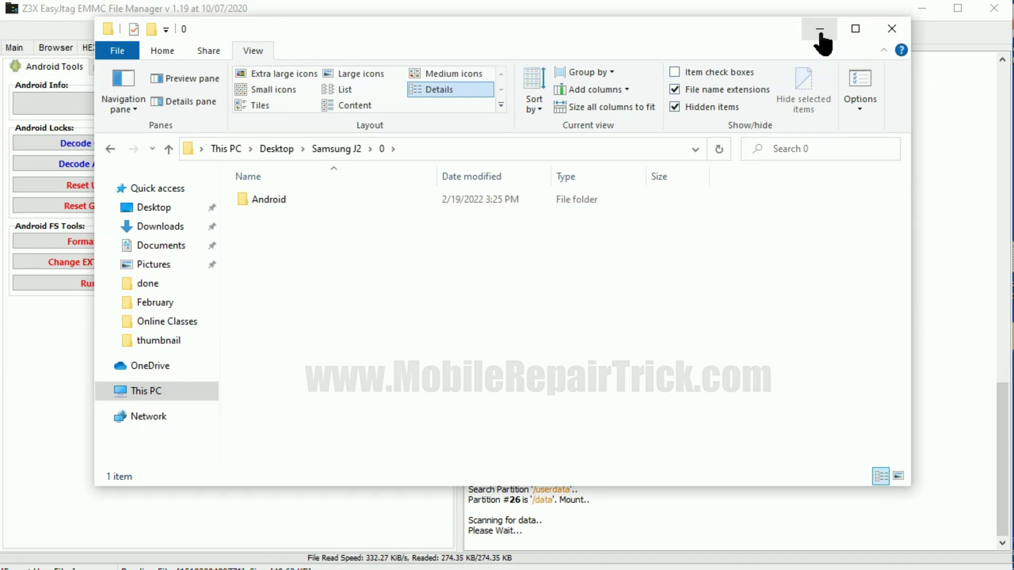
left_click_drag(711, 40, 734, 47)
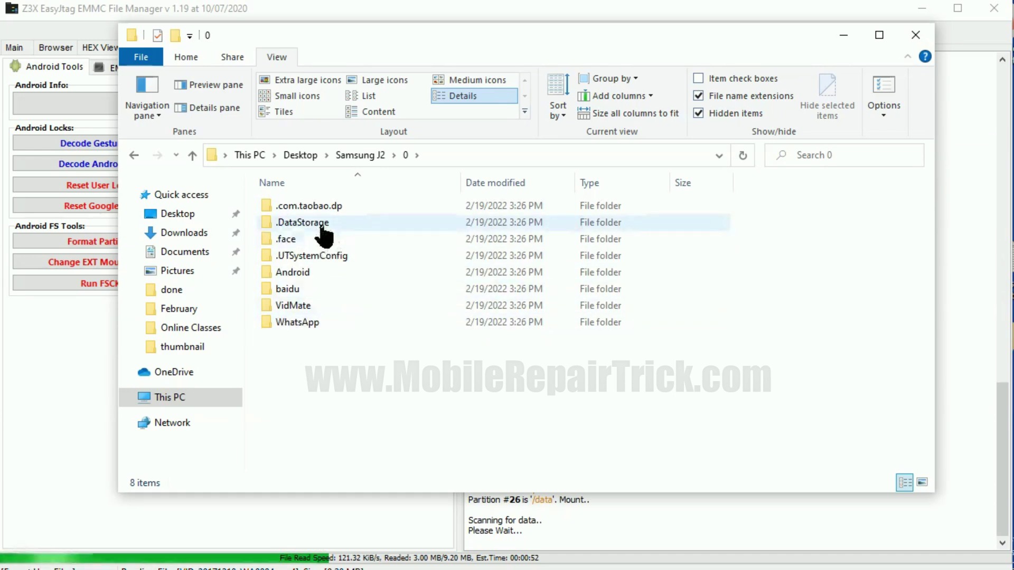
Step: Open WhatsApp > Media > WhatsApp Video > Sent in the 0 folder to check the recovered videos
left_click(301, 325)
double_click(301, 326)
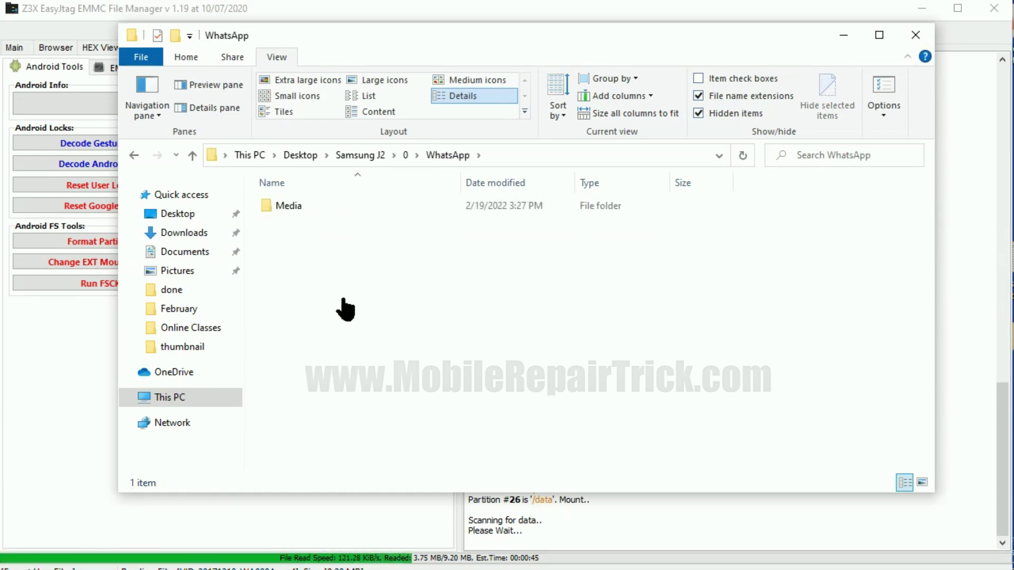
double_click(290, 211)
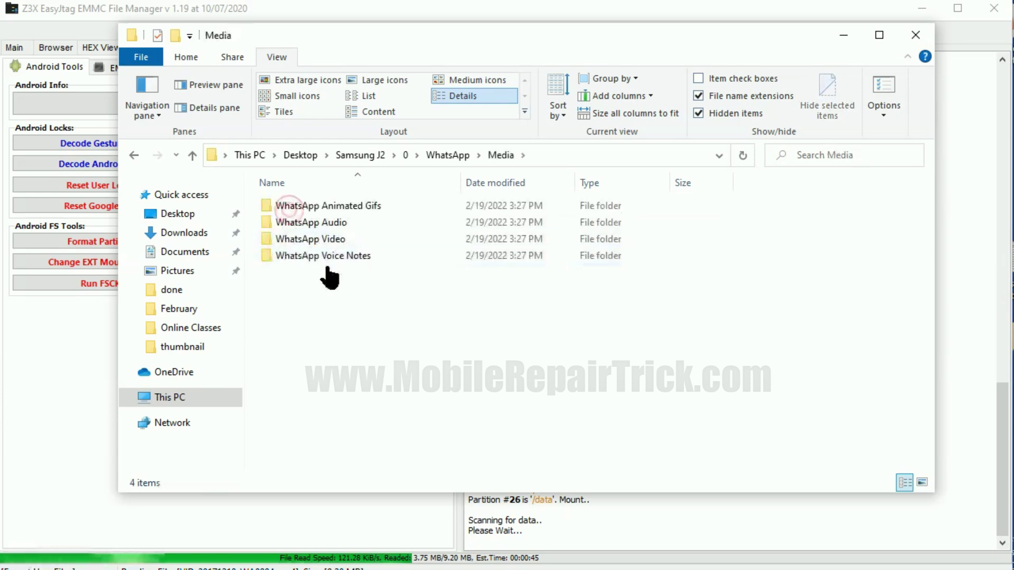
double_click(310, 241)
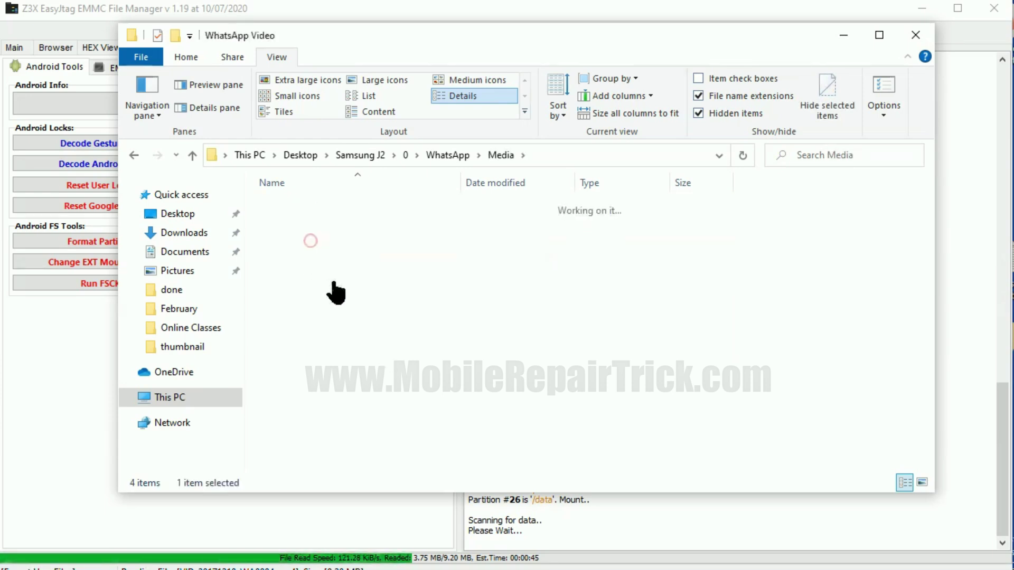
double_click(285, 207)
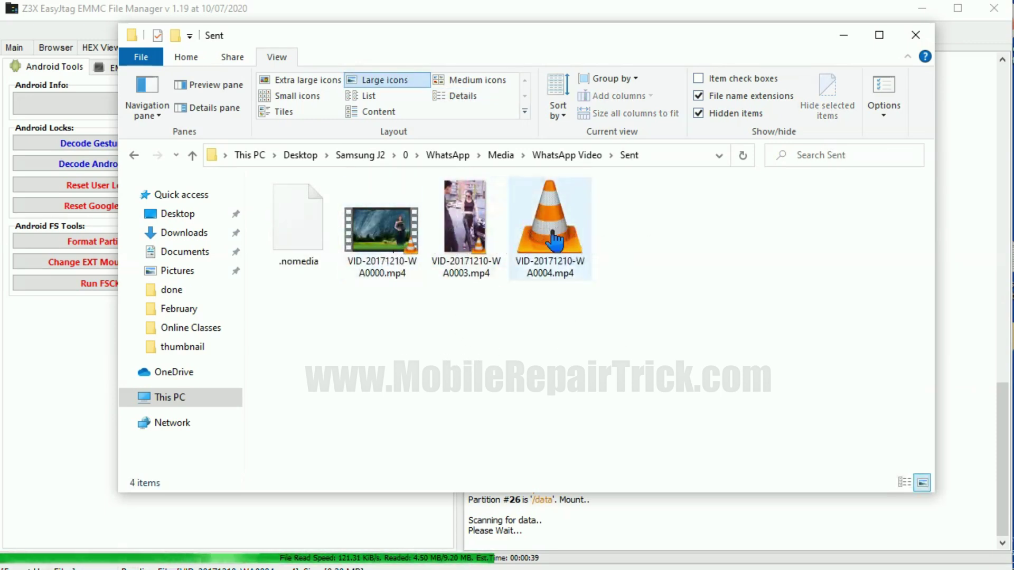
Step: Go back to the WhatsApp Media folder and check its WhatsApp Audio and WhatsApp Animated Gifs subfolders
left_click(496, 160)
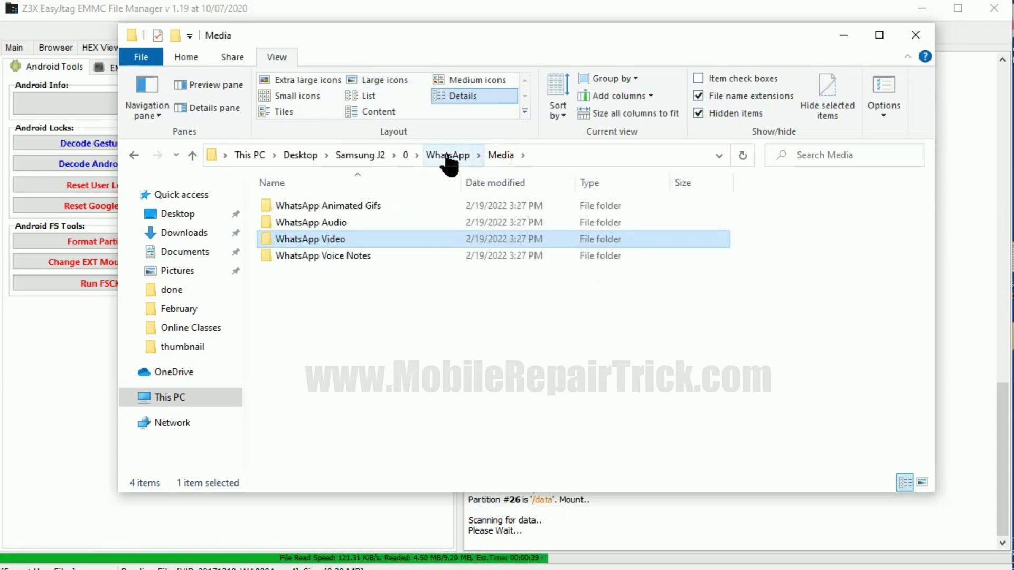
double_click(334, 223)
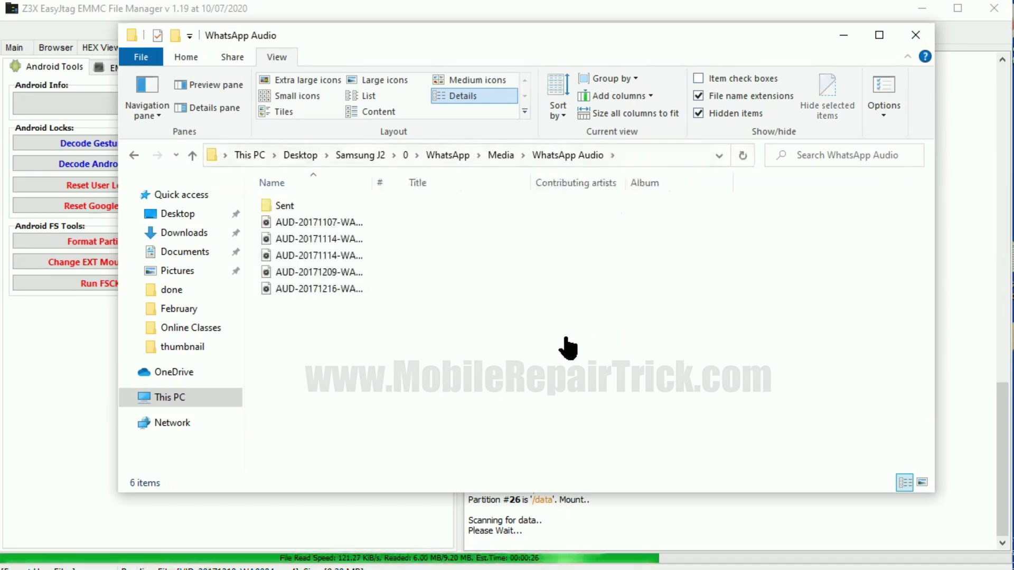
left_click(500, 154)
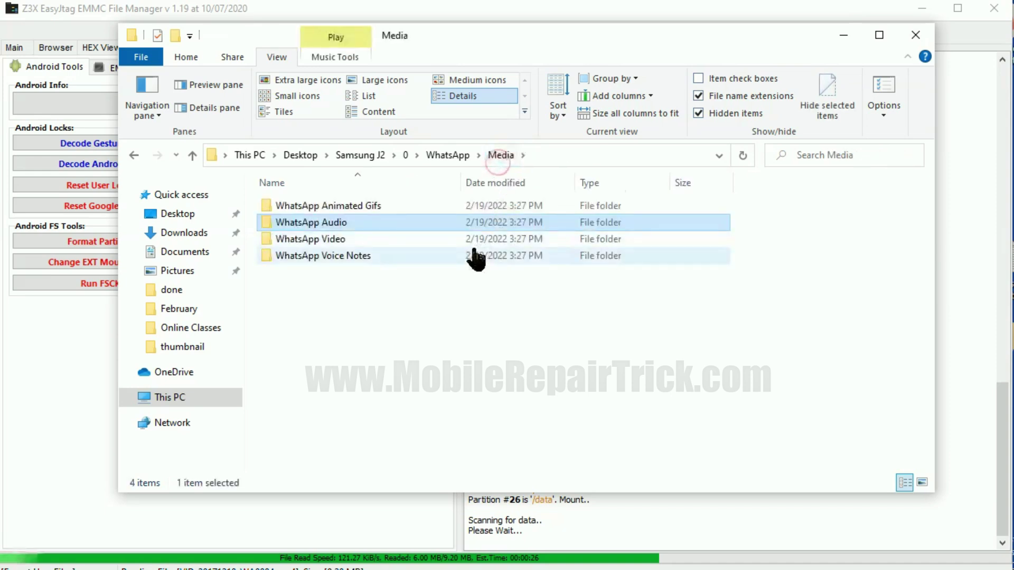
left_click(364, 207)
double_click(365, 208)
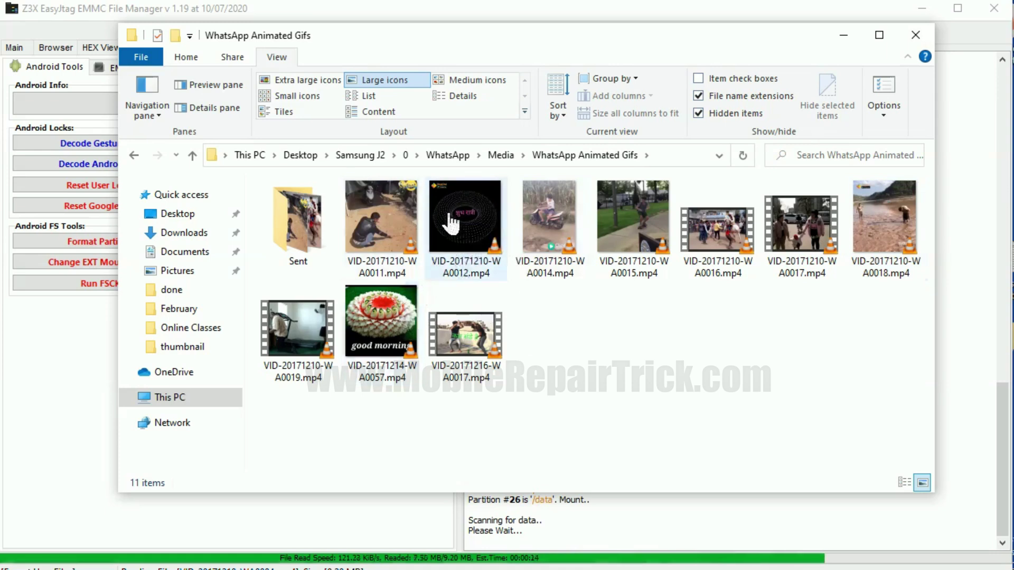
Step: Go back up through Media and WhatsApp to the extracted 0 folder
left_click(500, 155)
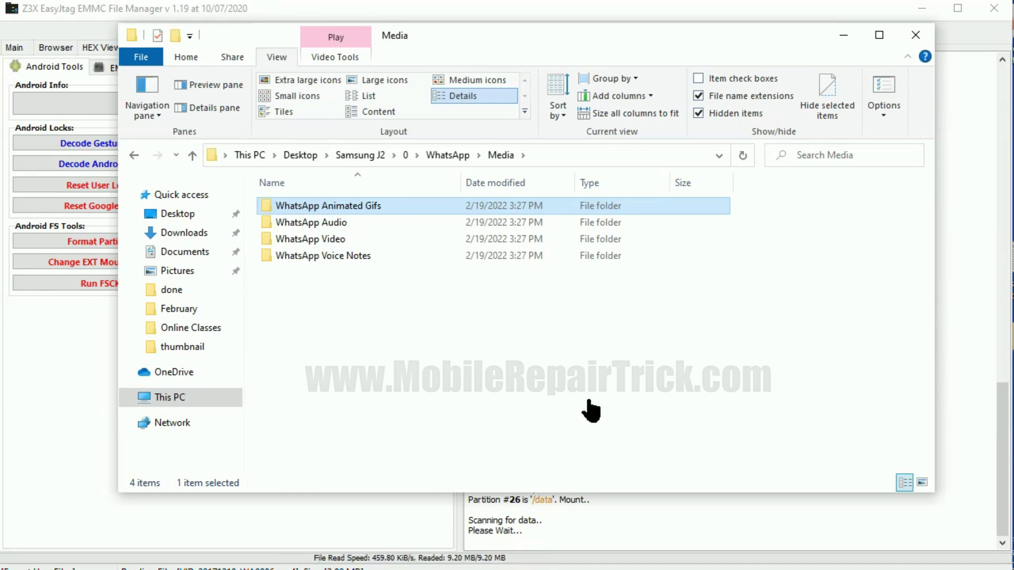
left_click(448, 156)
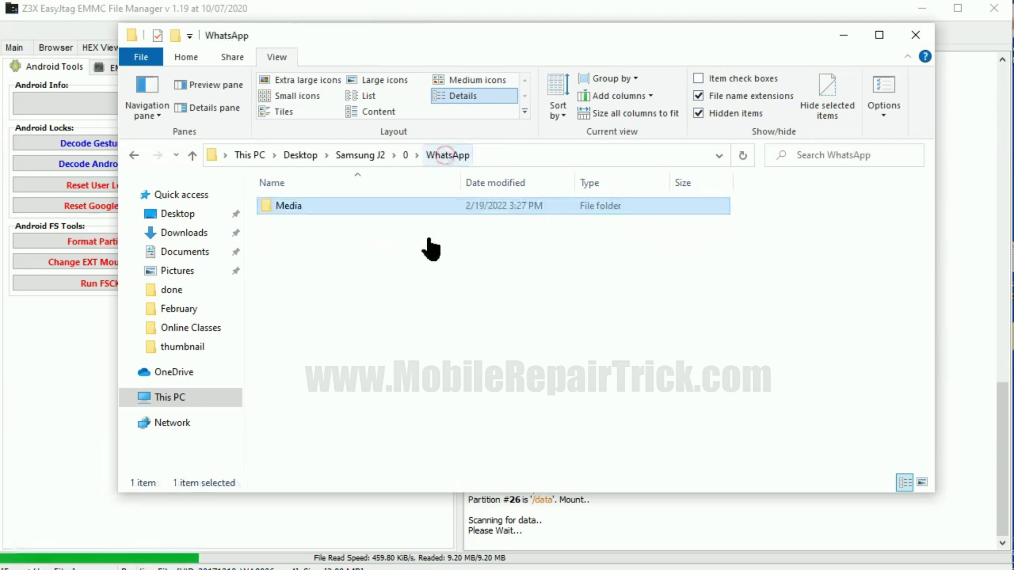
left_click(406, 155)
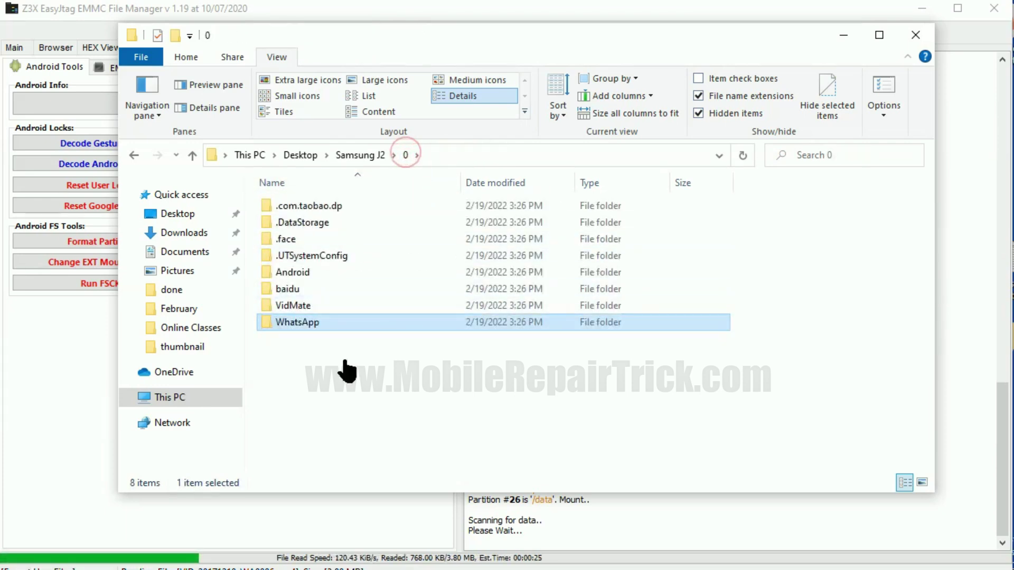